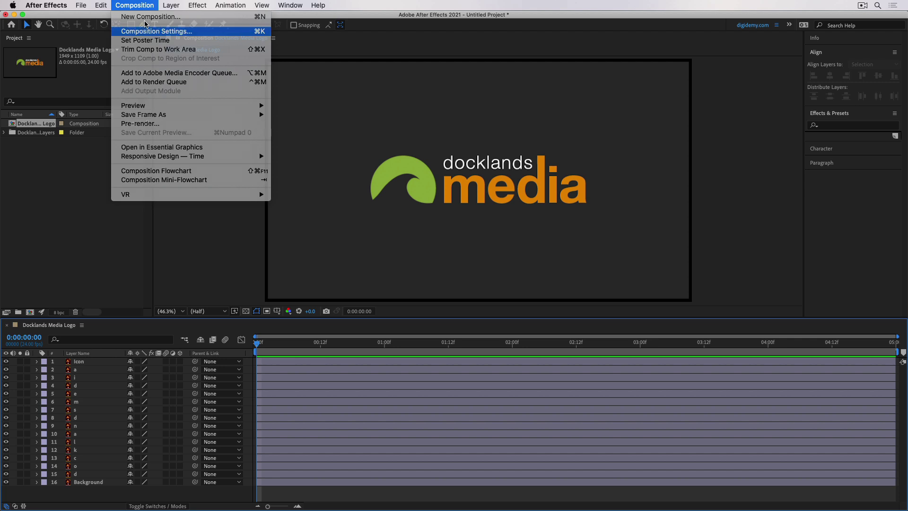
Set the Docklands Media Logo composition's width to 1920 and height to 1080
{"action": "left_click", "coordinate": [379, 205]}
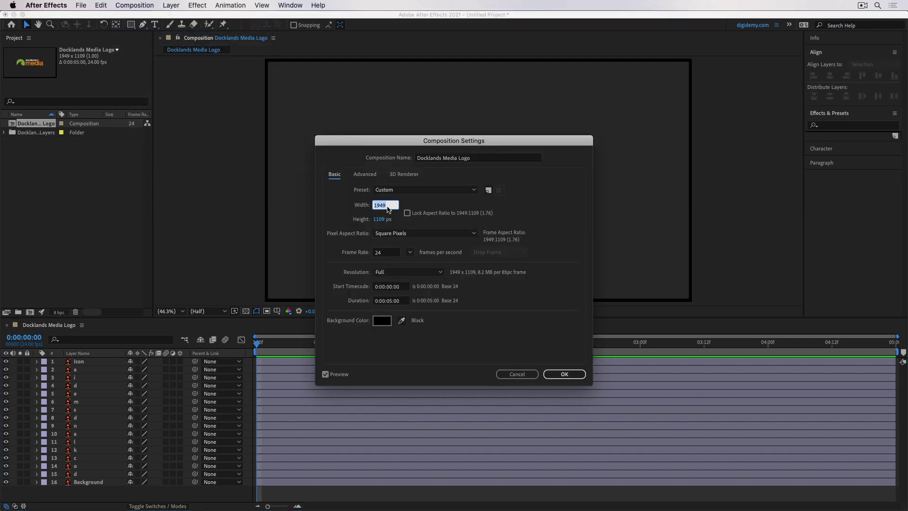
{"action": "type", "text": "1920"}
{"action": "key", "text": "Tab"}
{"action": "type", "text": "1080"}
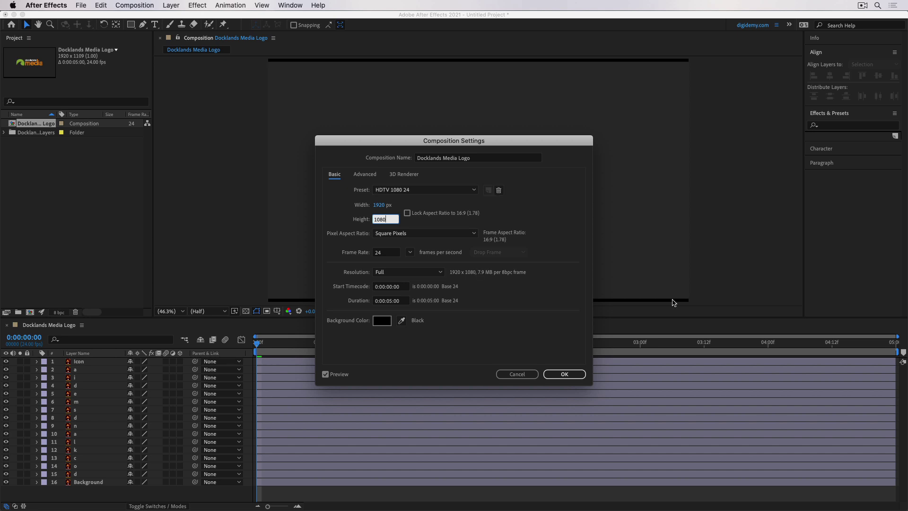
{"action": "left_click", "coordinate": [565, 374]}
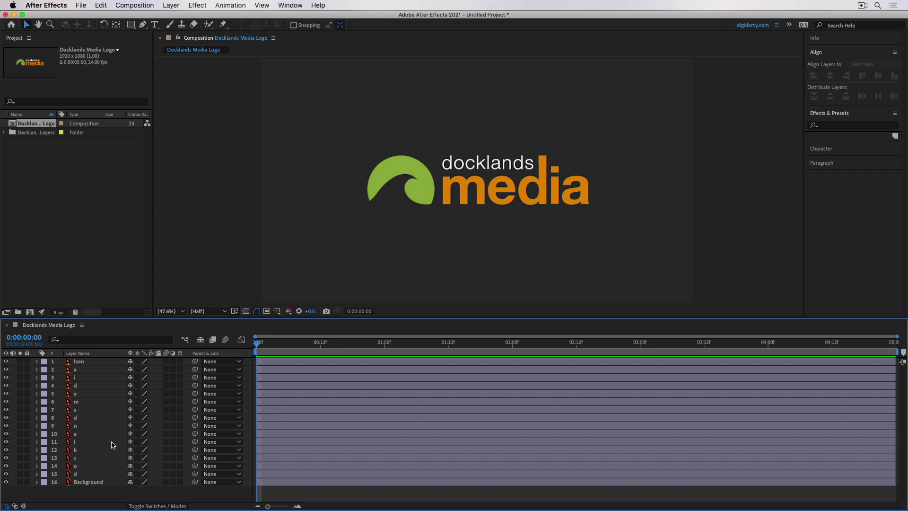
Try dragging the last d and the o letter layers higher, then undo the reorder
{"action": "left_click_drag", "start_coordinate": [78, 474], "coordinate": [90, 366]}
{"action": "left_click_drag", "start_coordinate": [82, 475], "coordinate": [102, 377]}
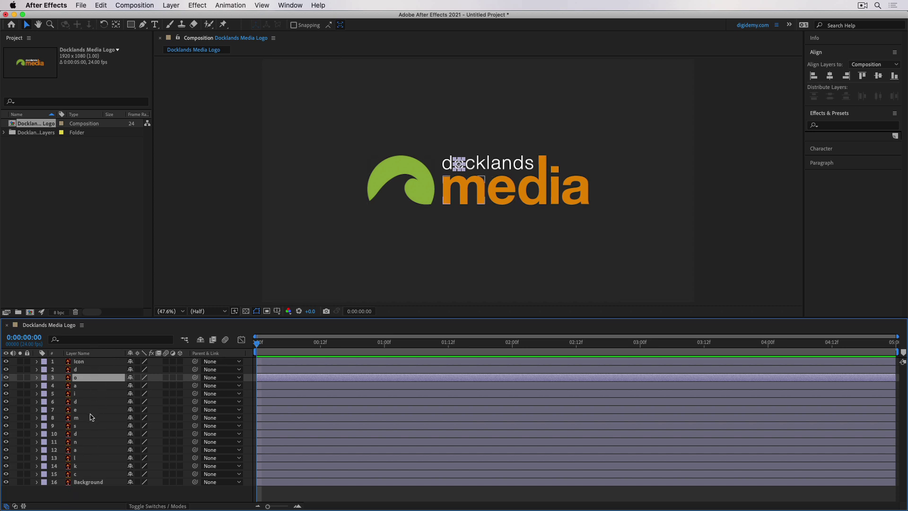
{"action": "key", "text": "super+z"}
{"action": "key", "text": "super+z"}
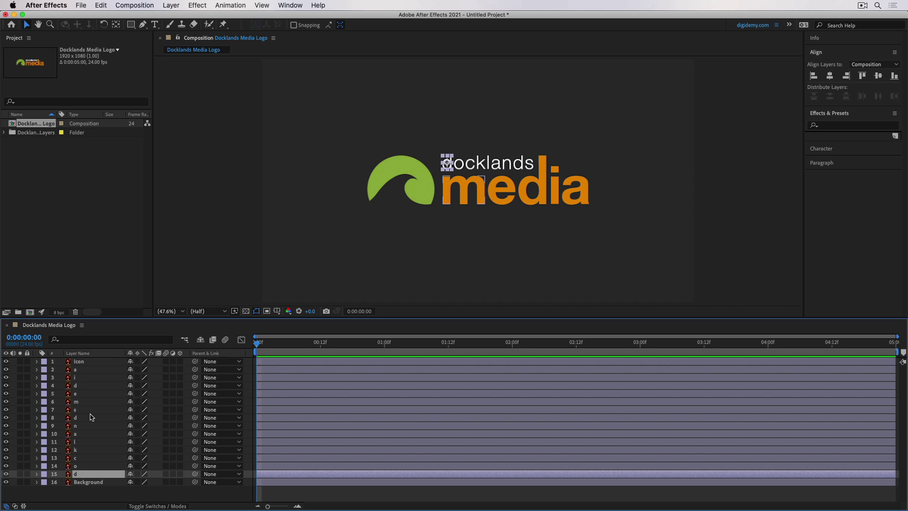
Select Icon, the letters d-o-c-k-l-a-n-d-s-m-e-d-i-a in reading order, then Background
{"action": "left_click", "coordinate": [84, 362]}
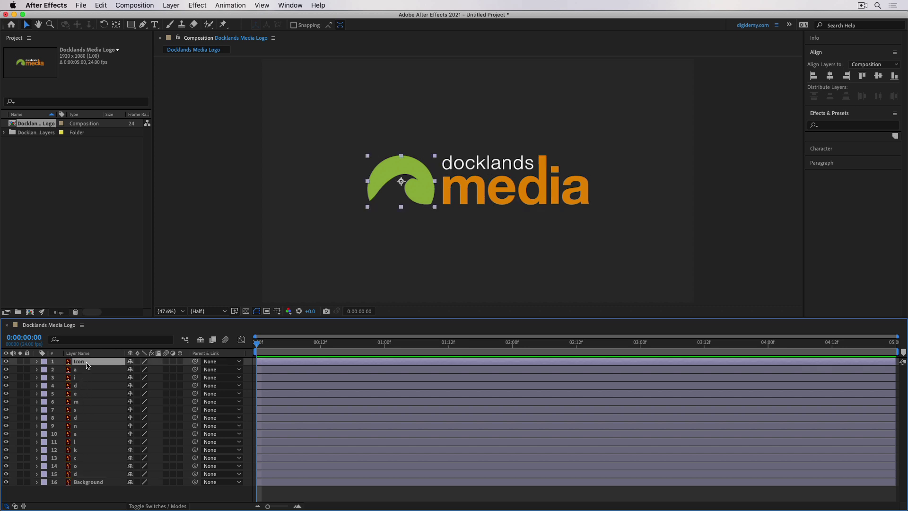
{"action": "left_click", "coordinate": [83, 474], "text": "super"}
{"action": "left_click", "coordinate": [90, 466], "text": "super"}
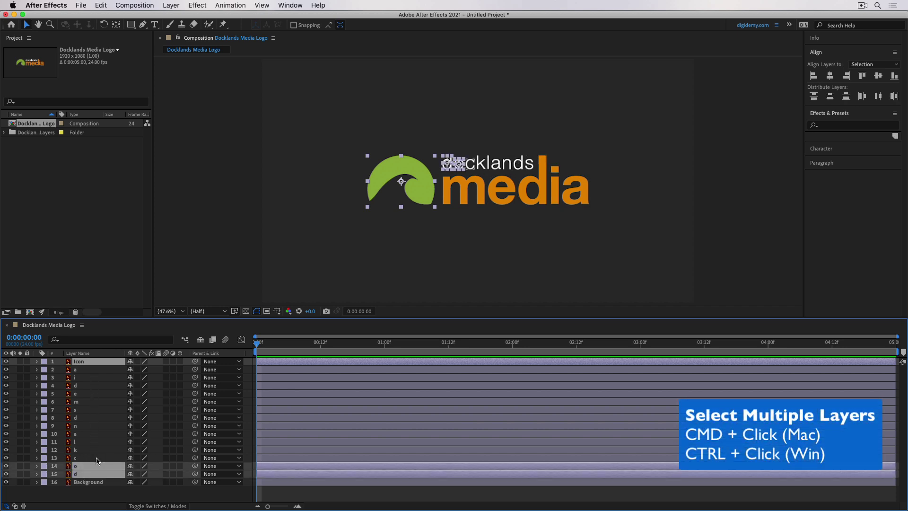
{"action": "left_click", "coordinate": [102, 457], "text": "super"}
{"action": "left_click", "coordinate": [103, 450], "text": "super"}
{"action": "left_click", "coordinate": [112, 442], "text": "super"}
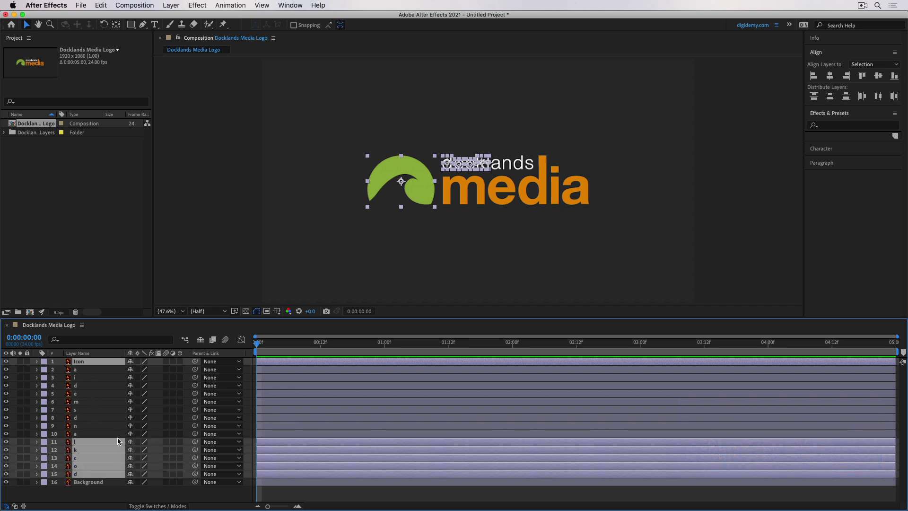
{"action": "left_click", "coordinate": [115, 434], "text": "super"}
{"action": "left_click", "coordinate": [116, 426], "text": "super"}
{"action": "left_click", "coordinate": [100, 417], "text": "super"}
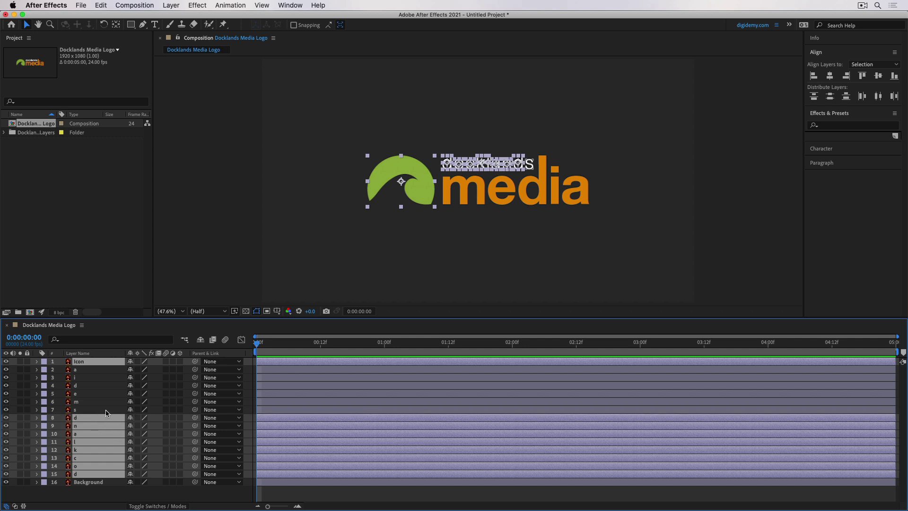
{"action": "left_click", "coordinate": [104, 409], "text": "super"}
{"action": "left_click", "coordinate": [108, 402], "text": "super"}
{"action": "left_click", "coordinate": [113, 394], "text": "super"}
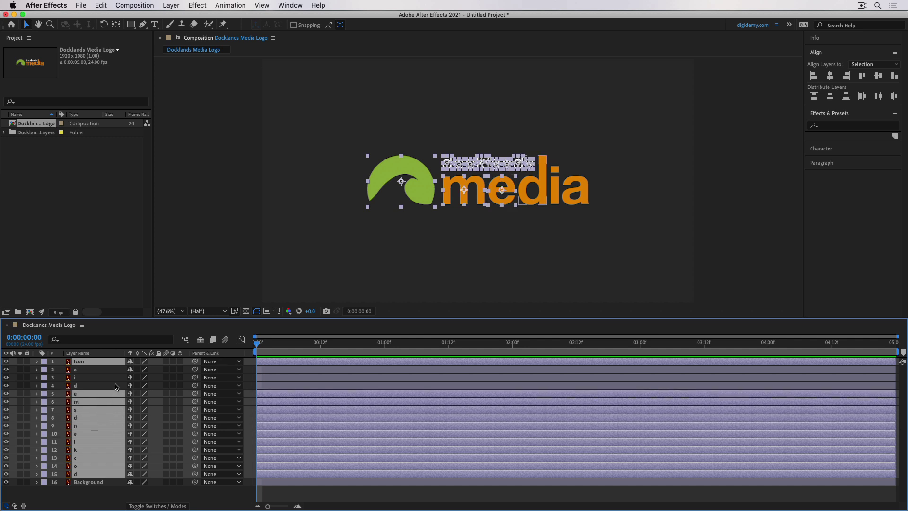
{"action": "left_click", "coordinate": [115, 385], "text": "super"}
{"action": "left_click", "coordinate": [112, 377], "text": "super"}
{"action": "left_click", "coordinate": [115, 370], "text": "super"}
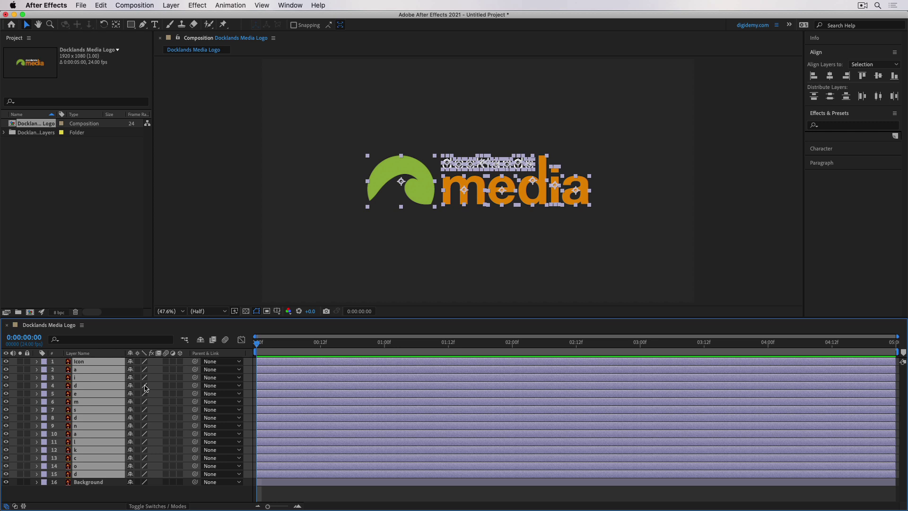
{"action": "left_click", "coordinate": [93, 482], "text": "super"}
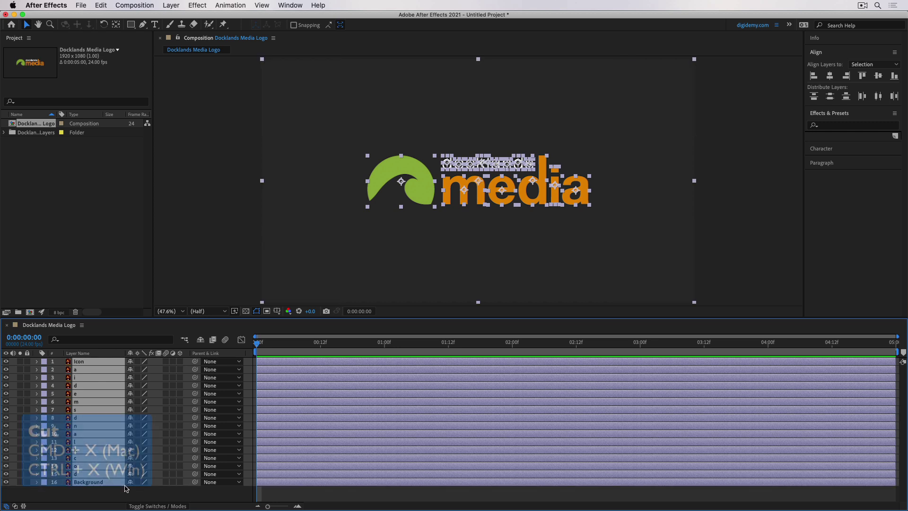
Cut and paste the selected layers to reorder them, then deselect all layers
{"action": "left_click", "coordinate": [101, 5]}
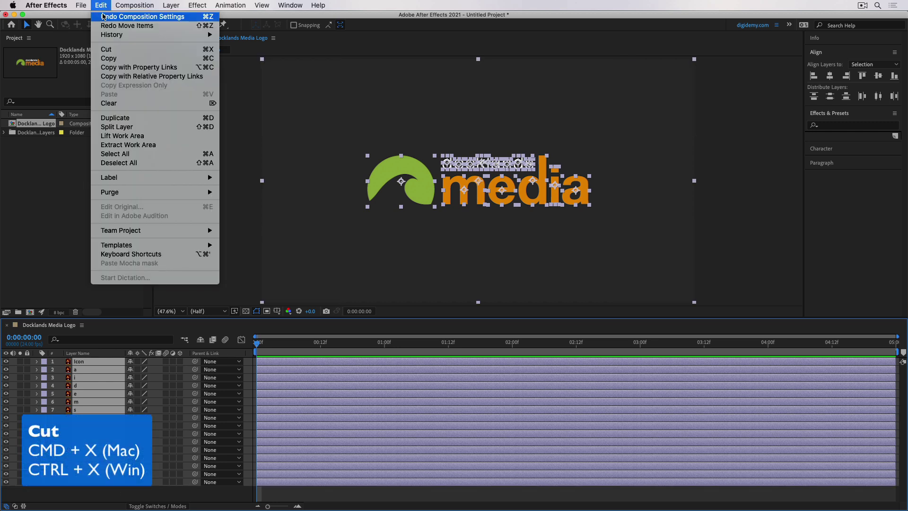
{"action": "left_click", "coordinate": [106, 49]}
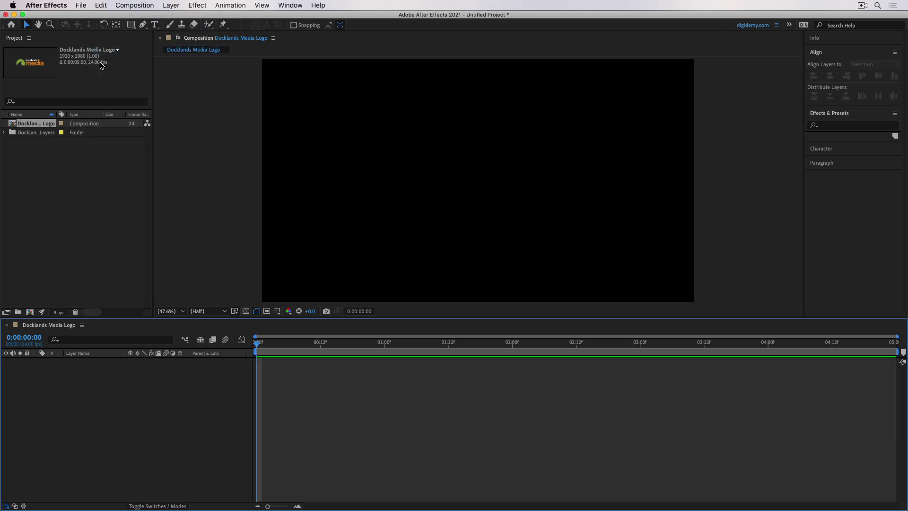
{"action": "left_click", "coordinate": [102, 5]}
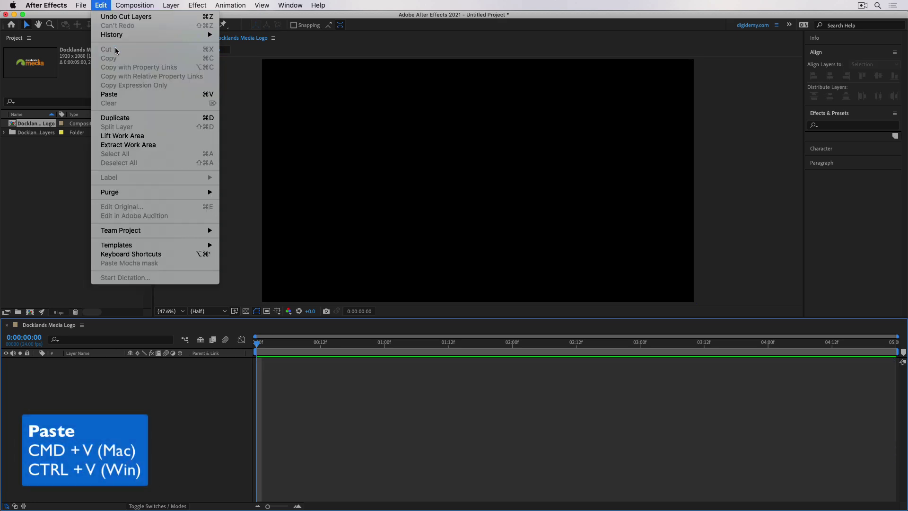
{"action": "left_click", "coordinate": [118, 95]}
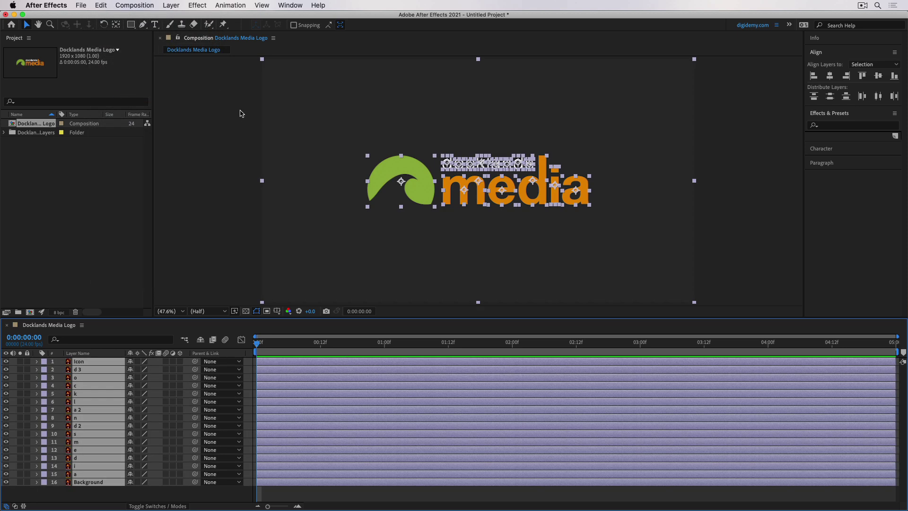
{"action": "left_click", "coordinate": [165, 283]}
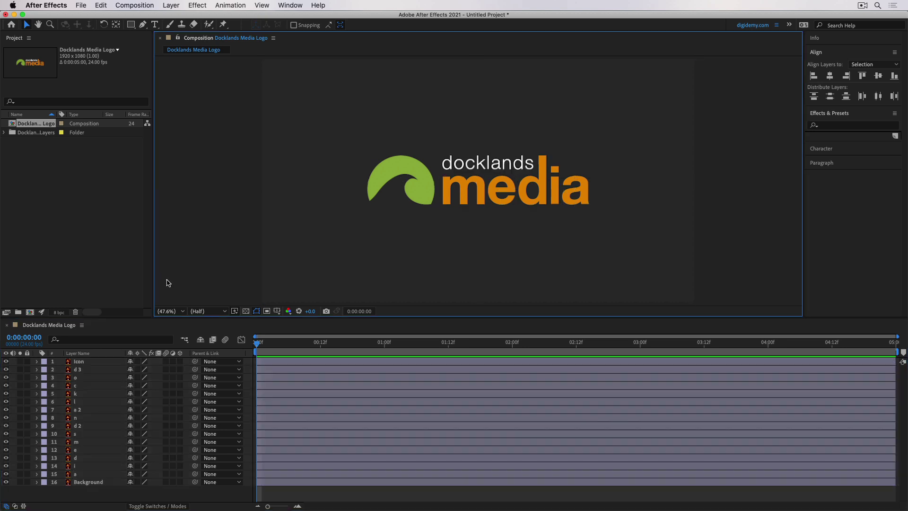
Select the Icon layer and inspect the d 3, o and c letter layers
{"action": "left_click", "coordinate": [81, 361]}
{"action": "left_click", "coordinate": [84, 370]}
{"action": "left_click", "coordinate": [89, 378]}
{"action": "left_click", "coordinate": [94, 386]}
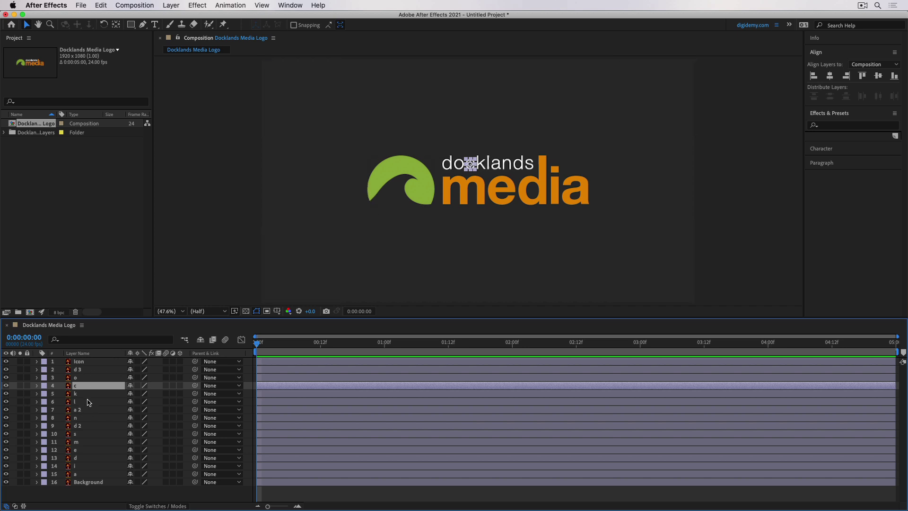
Rename layers d 3, a 2 and d 2 to d, a and d, then reselect Icon
{"action": "left_click", "coordinate": [87, 371]}
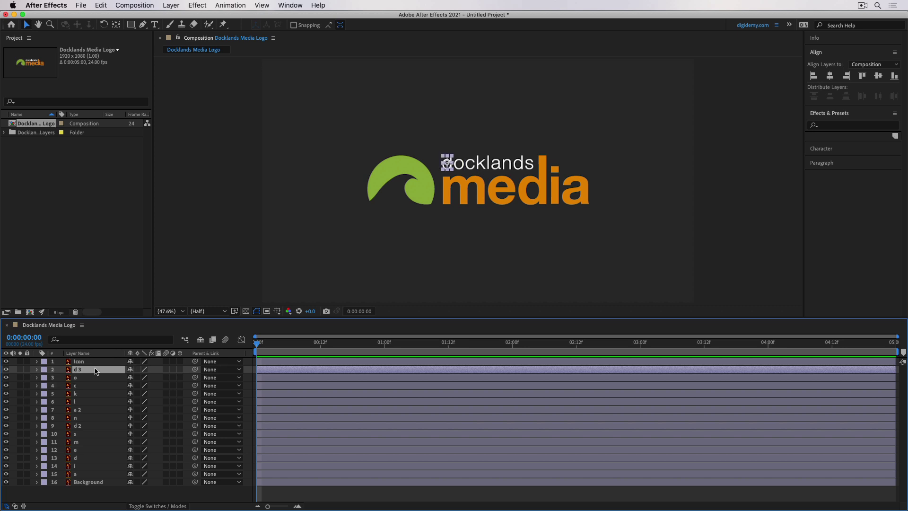
{"action": "key", "text": "Return"}
{"action": "type", "text": "d"}
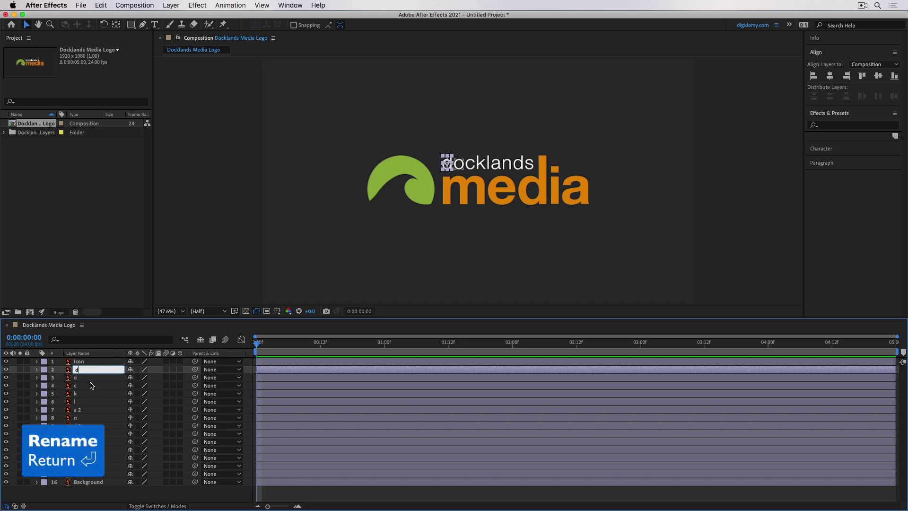
{"action": "left_click", "coordinate": [90, 409]}
{"action": "key", "text": "Return"}
{"action": "type", "text": "a"}
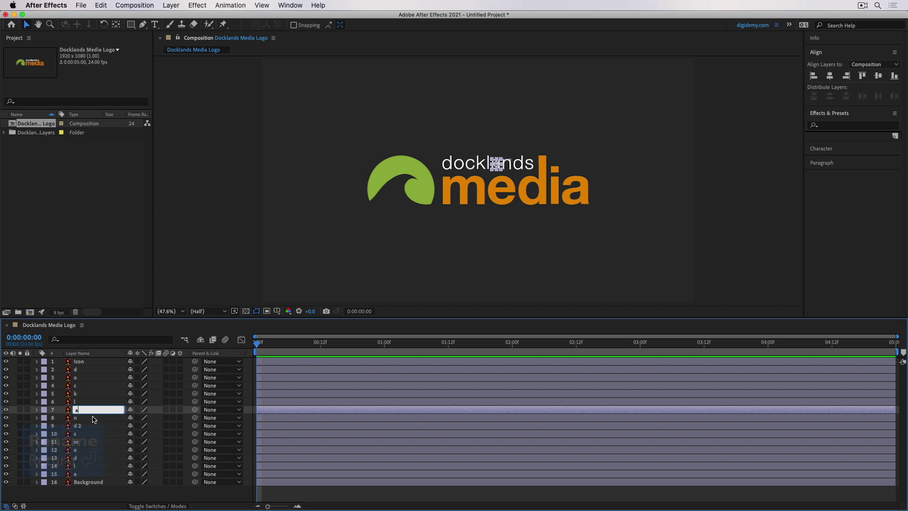
{"action": "left_click", "coordinate": [90, 426]}
{"action": "key", "text": "Return"}
{"action": "type", "text": "d"}
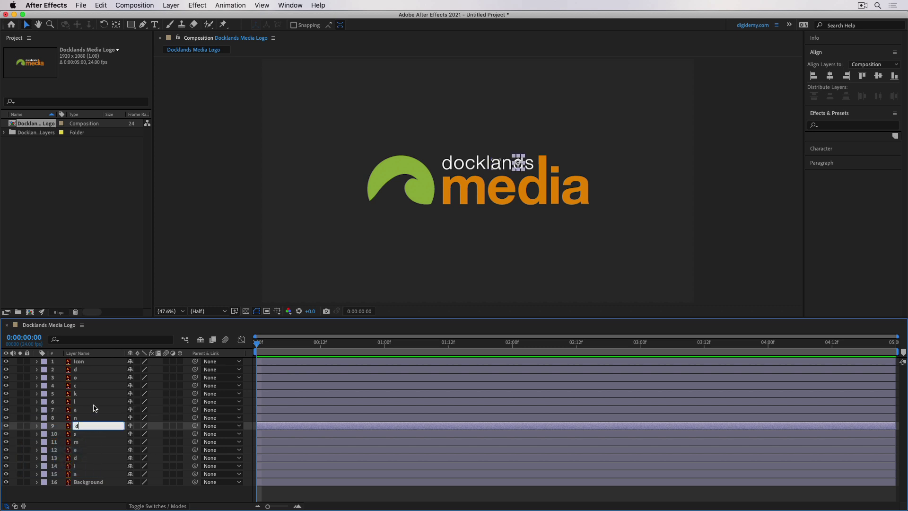
{"action": "left_click", "coordinate": [94, 402]}
{"action": "left_click", "coordinate": [95, 369]}
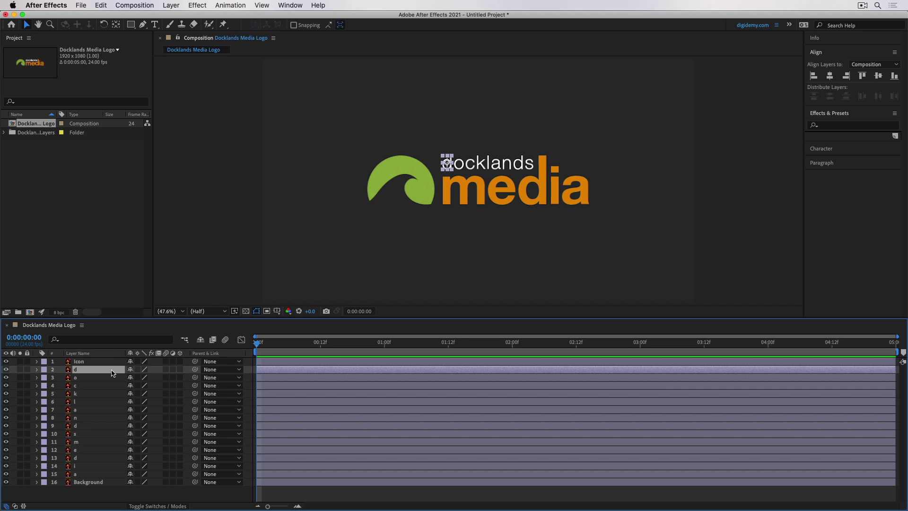
{"action": "left_click", "coordinate": [429, 184]}
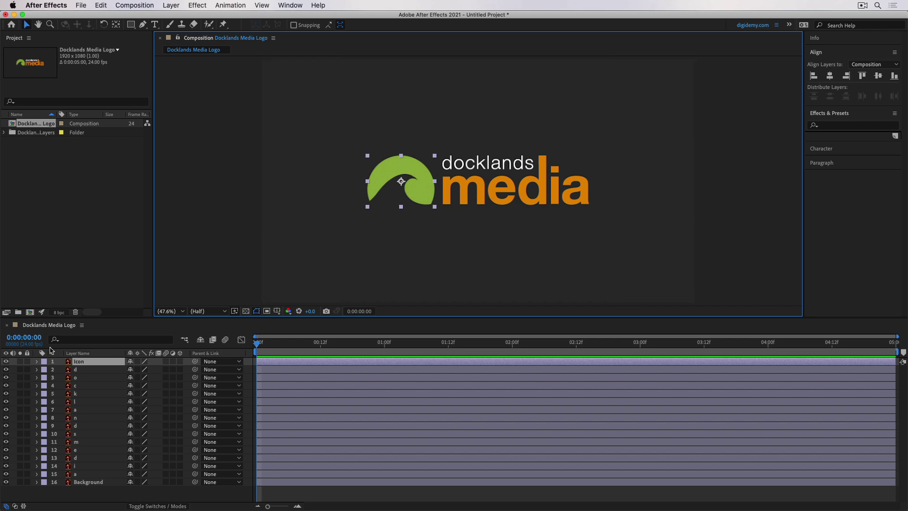
Solo the Icon layer and set starting Position and Scale keyframes
{"action": "left_click", "coordinate": [20, 362]}
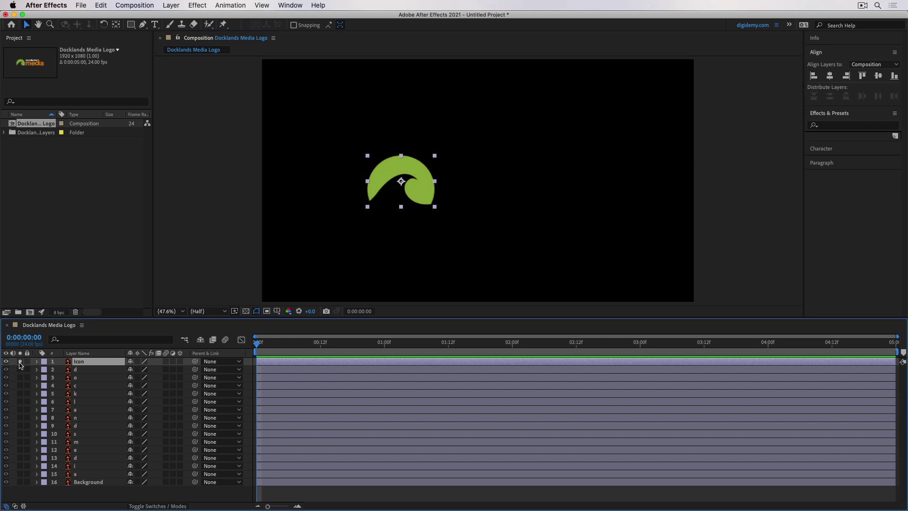
{"action": "key", "text": "p"}
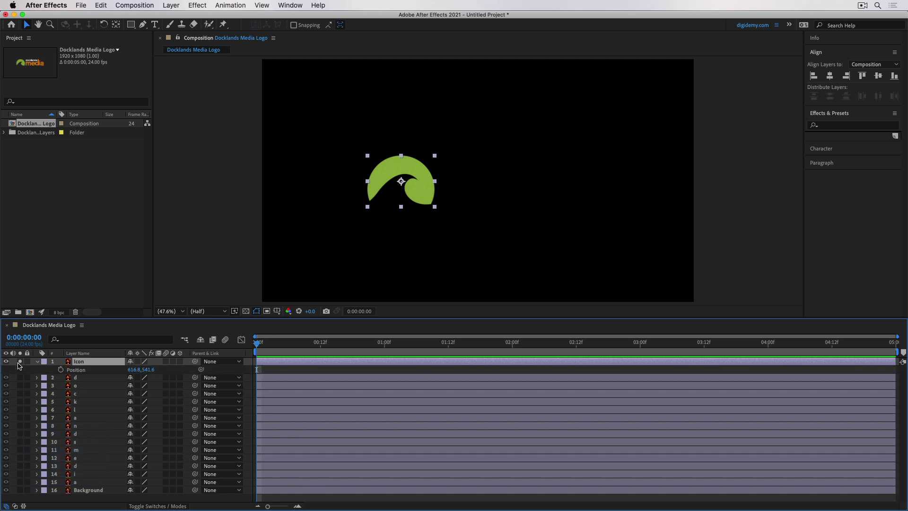
{"action": "key", "text": "shift+s"}
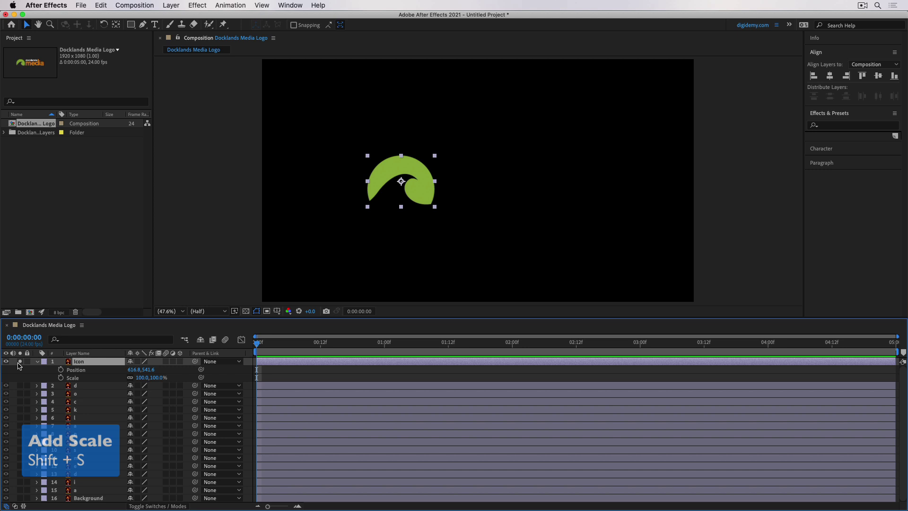
{"action": "left_click", "coordinate": [60, 369]}
{"action": "left_click", "coordinate": [60, 377]}
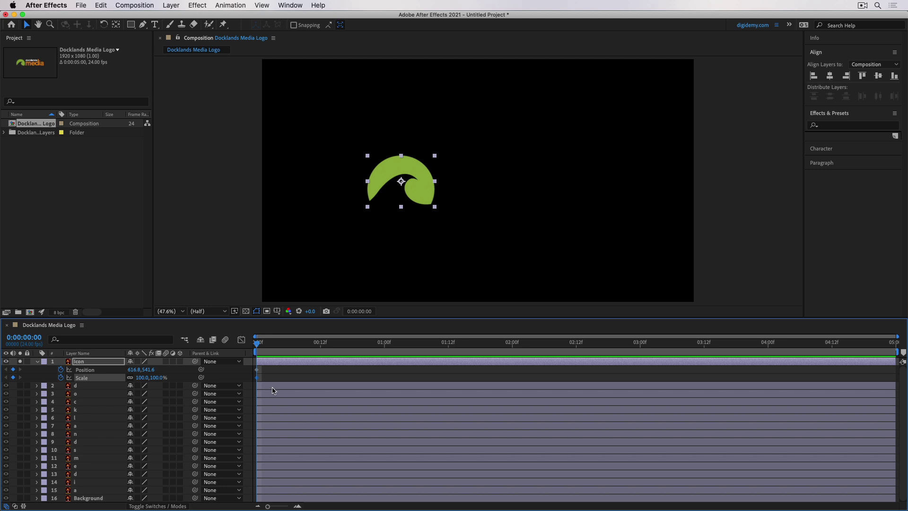
Undo the moved keyframes and shift the icon right to X position 936.1
{"action": "left_click_drag", "start_coordinate": [268, 371], "coordinate": [320, 377]}
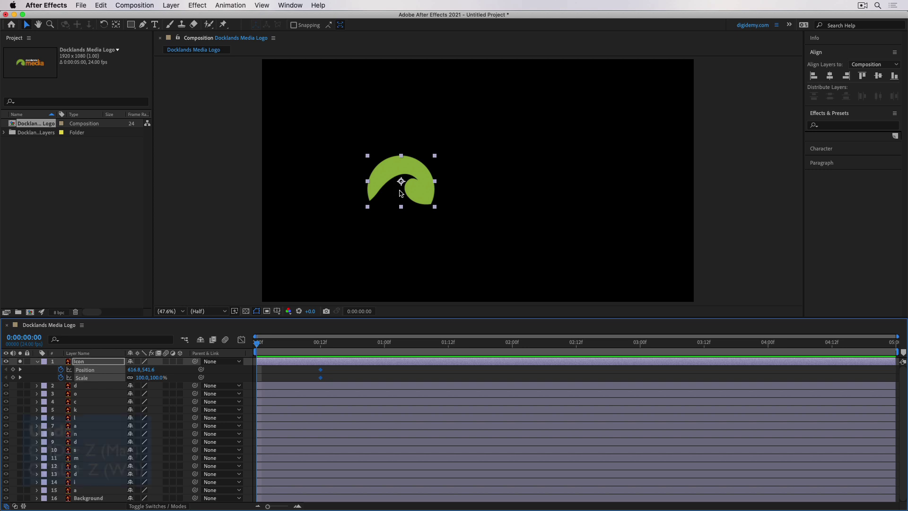
{"action": "key", "text": "super+z"}
{"action": "key", "text": "super+z"}
{"action": "key", "text": "super+z"}
{"action": "left_click_drag", "start_coordinate": [419, 184], "coordinate": [490, 189]}
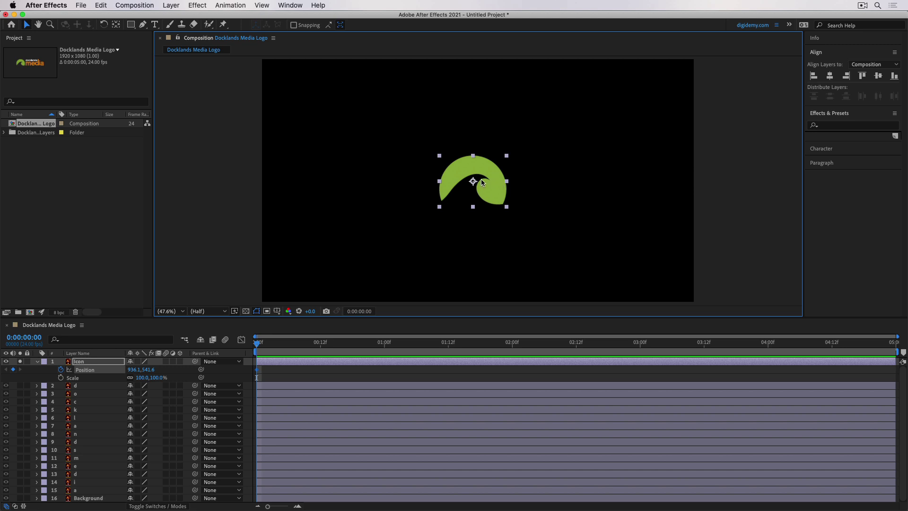
Key the icon's Scale from 0% at frame 0 to 100% at 12 frames and preview
{"action": "key", "text": "super+z"}
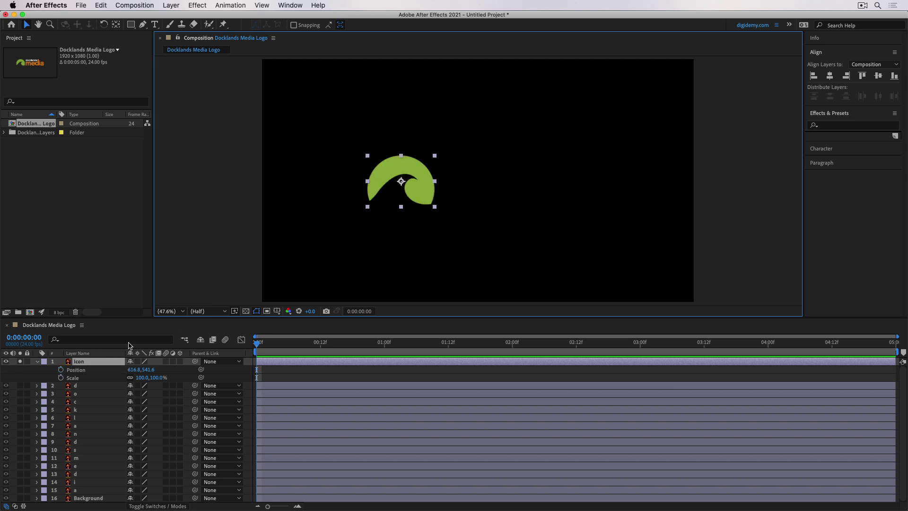
{"action": "left_click", "coordinate": [61, 377]}
{"action": "left_click", "coordinate": [61, 377]}
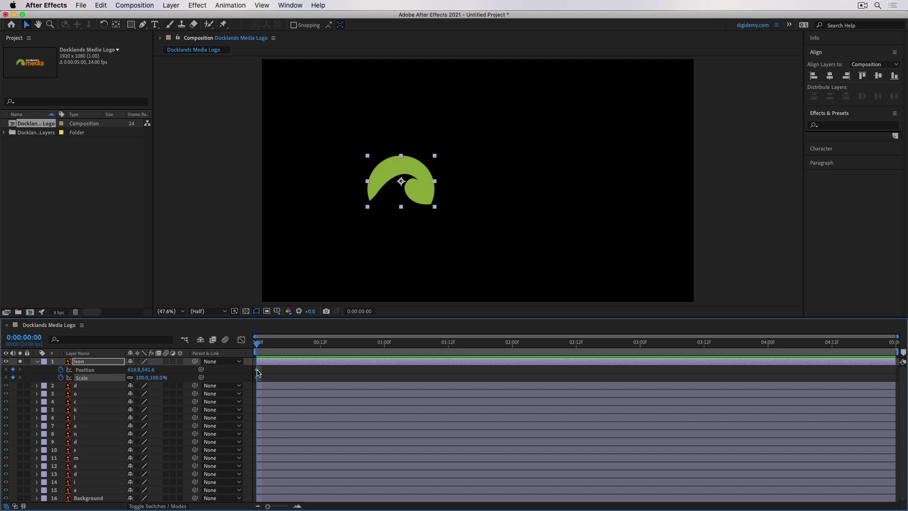
{"action": "left_click_drag", "start_coordinate": [260, 373], "coordinate": [323, 373]}
{"action": "left_click", "coordinate": [339, 373]}
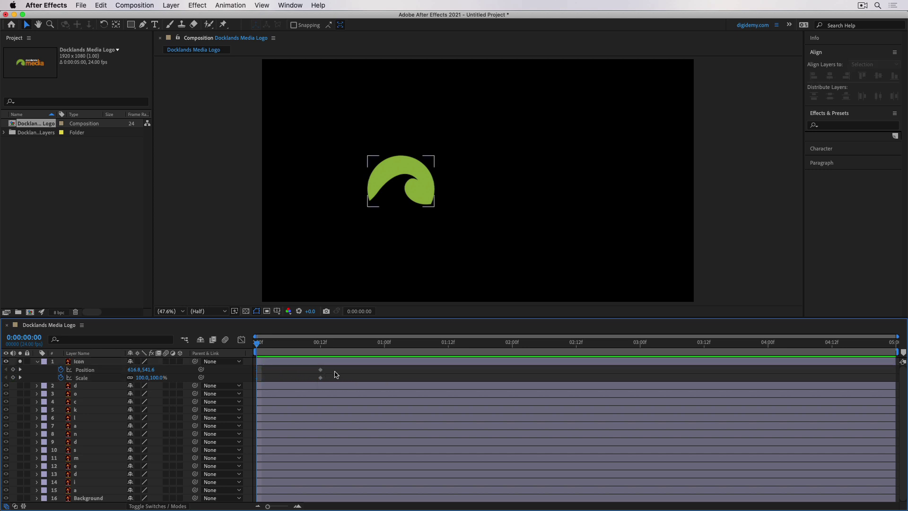
{"action": "left_click", "coordinate": [142, 378]}
{"action": "type", "text": "0"}
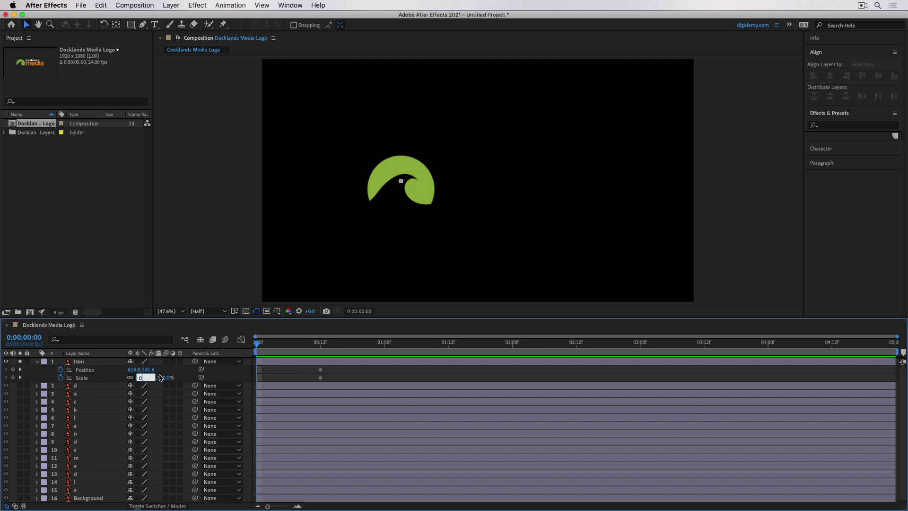
{"action": "key", "text": "Return"}
{"action": "key", "text": "space"}
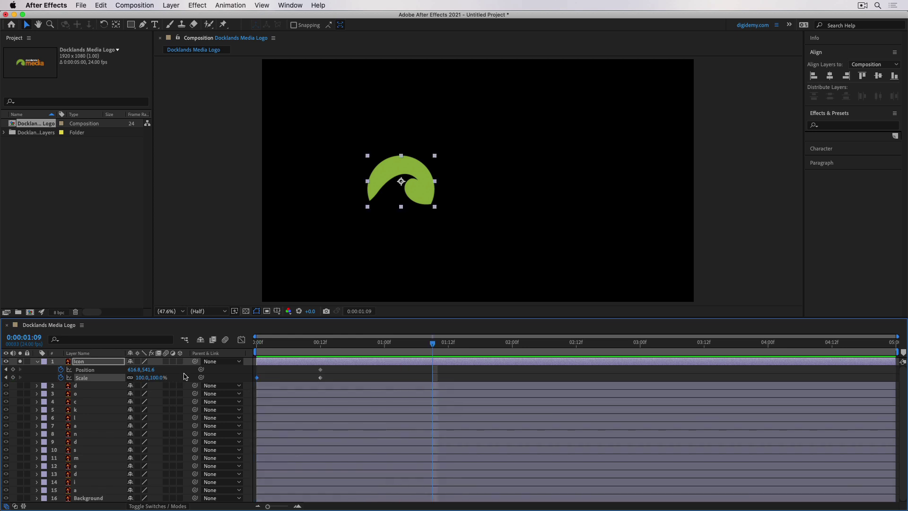
Apply Easy Ease to both Scale keyframes, preview, and show the speed graph
{"action": "left_click", "coordinate": [336, 380]}
{"action": "left_click_drag", "start_coordinate": [336, 381], "coordinate": [249, 380]}
{"action": "key", "text": "F9"}
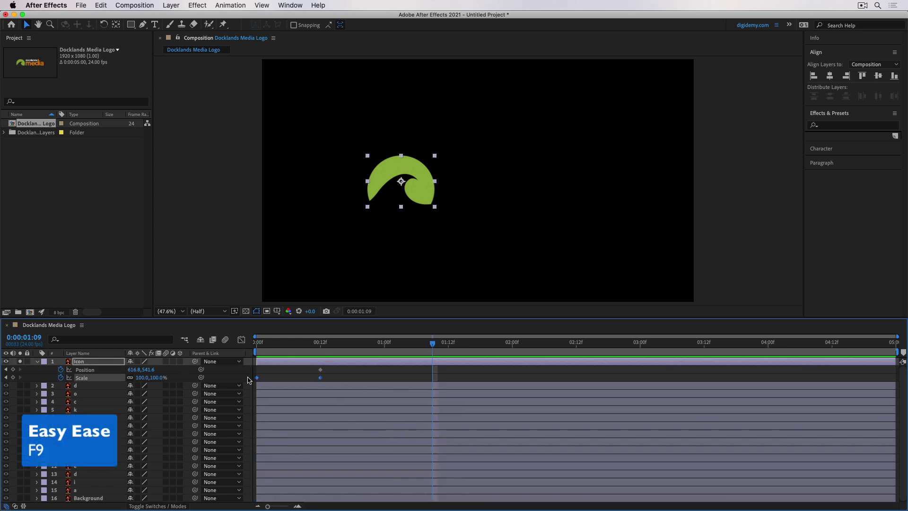
{"action": "left_click_drag", "start_coordinate": [309, 343], "coordinate": [253, 364]}
{"action": "key", "text": "space"}
{"action": "key", "text": "space"}
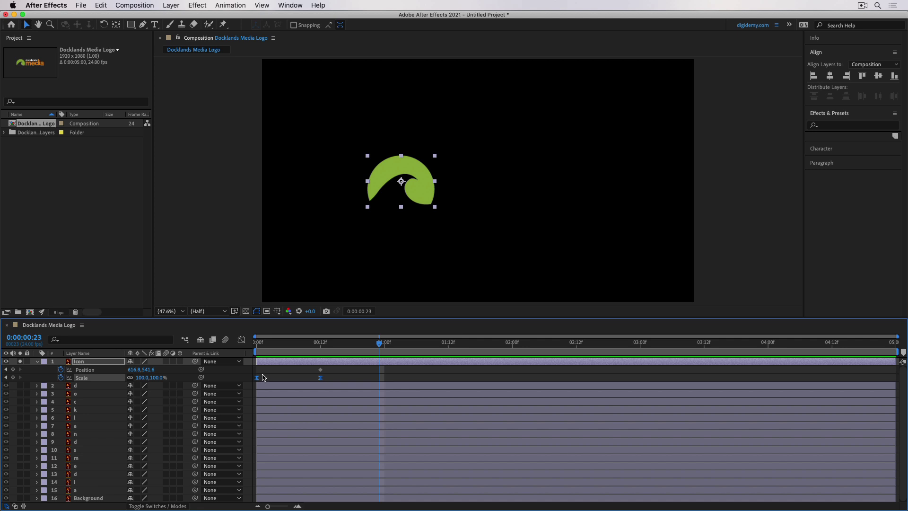
{"action": "left_click", "coordinate": [242, 340]}
Stretch the first Scale keyframe's influence to about 71%, preview, and leave the Graph Editor
{"action": "left_click", "coordinate": [256, 478]}
{"action": "left_click_drag", "start_coordinate": [267, 480], "coordinate": [298, 483]}
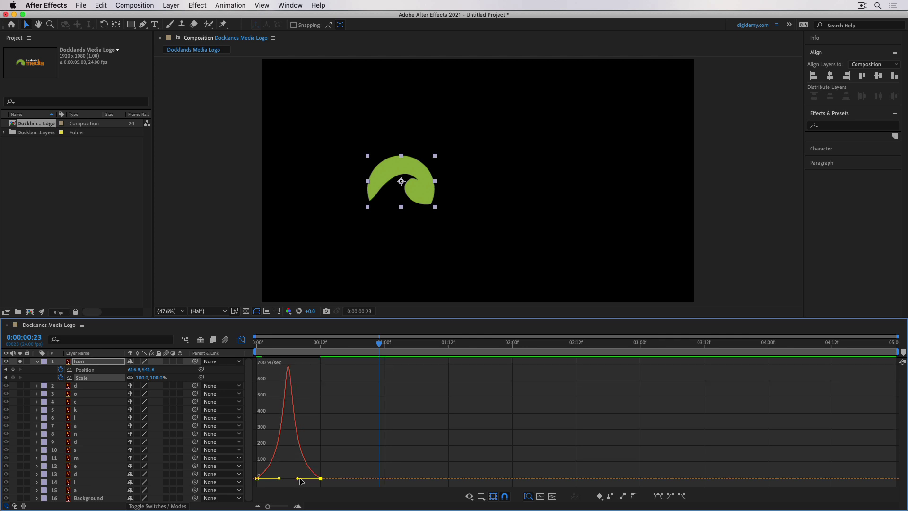
{"action": "key", "text": "Home"}
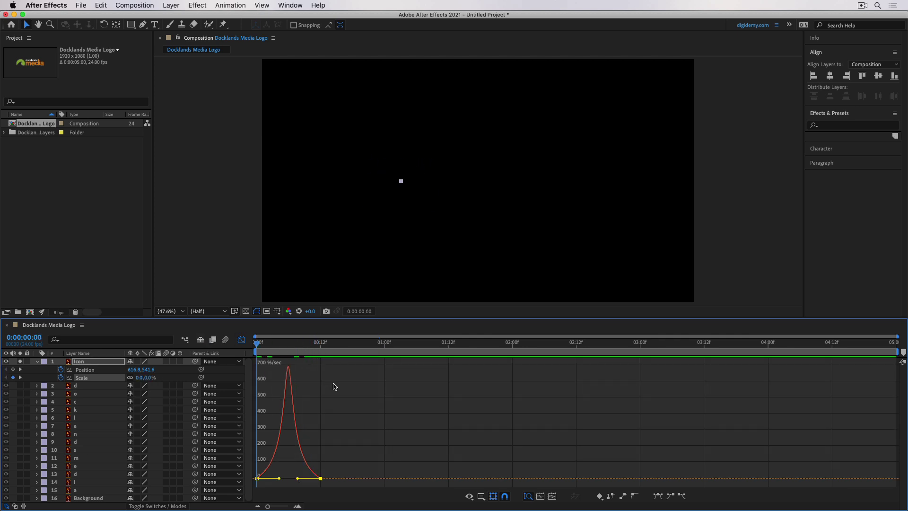
{"action": "key", "text": "space"}
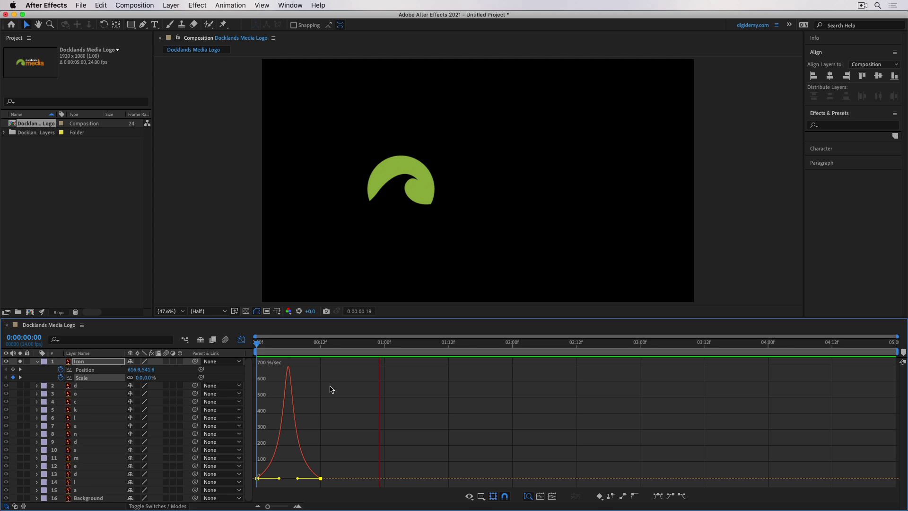
{"action": "key", "text": "space"}
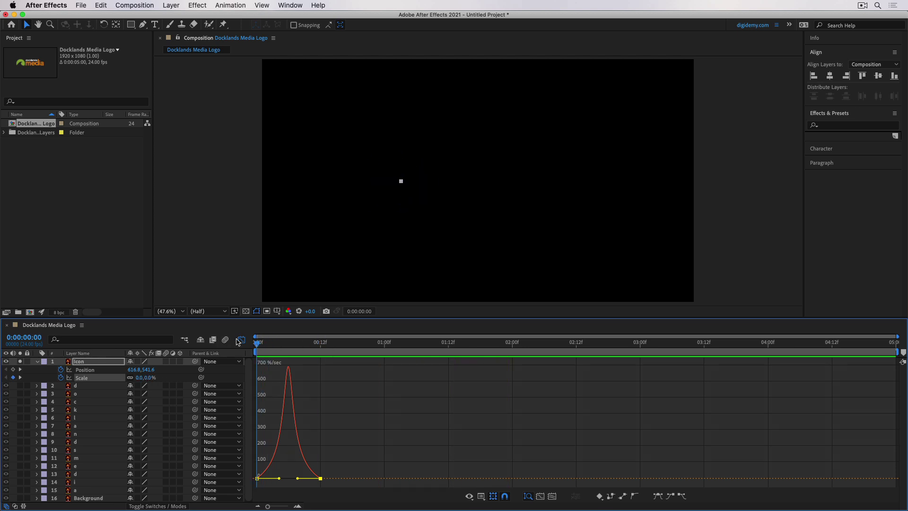
{"action": "key", "text": "space"}
{"action": "key", "text": "space"}
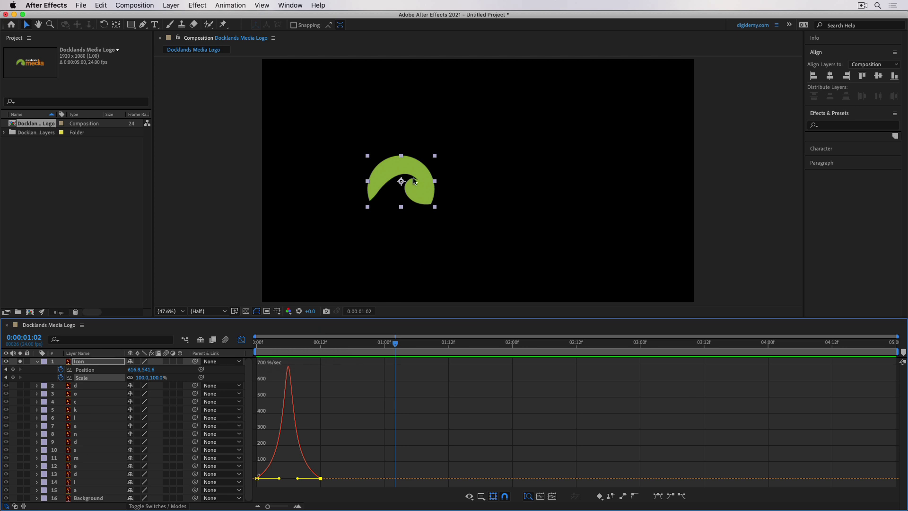
{"action": "left_click", "coordinate": [242, 340]}
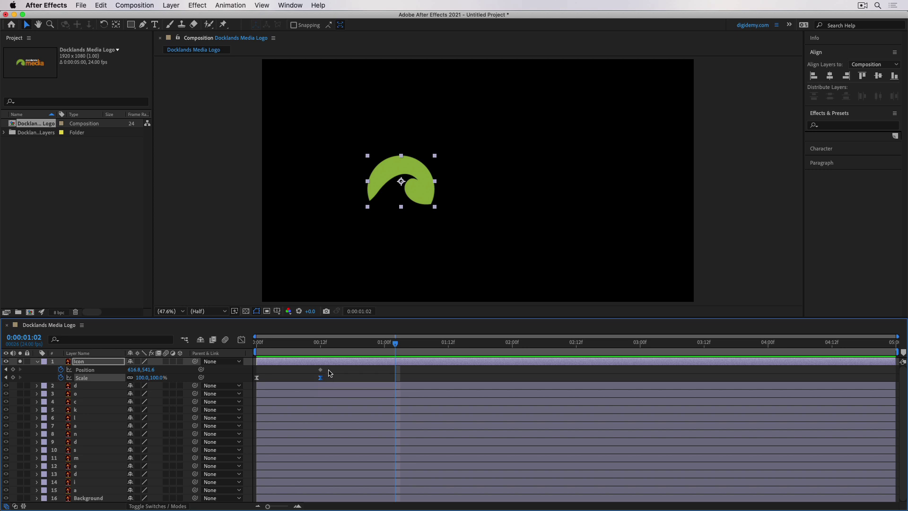
Move the end Position key to 1 second, centre the icon at frame 12, and ease both keys
{"action": "left_click_drag", "start_coordinate": [321, 373], "coordinate": [384, 381]}
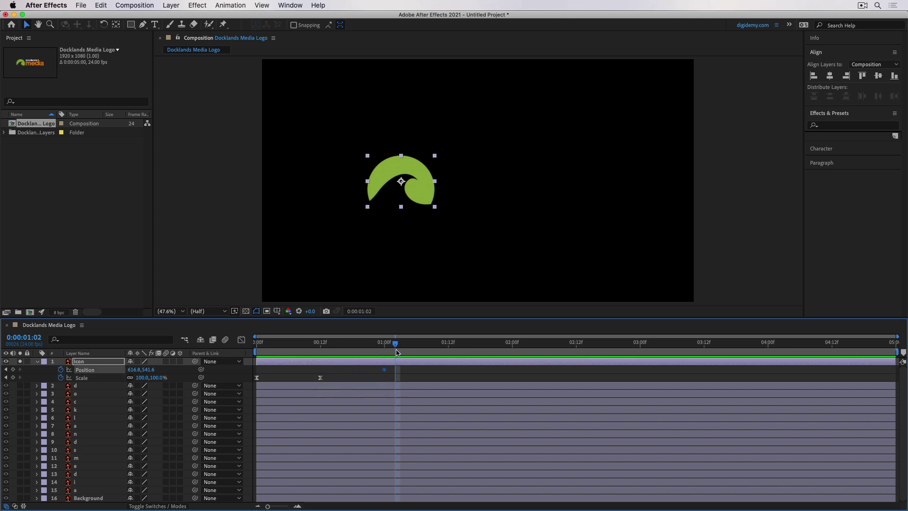
{"action": "left_click_drag", "start_coordinate": [392, 345], "coordinate": [315, 336]}
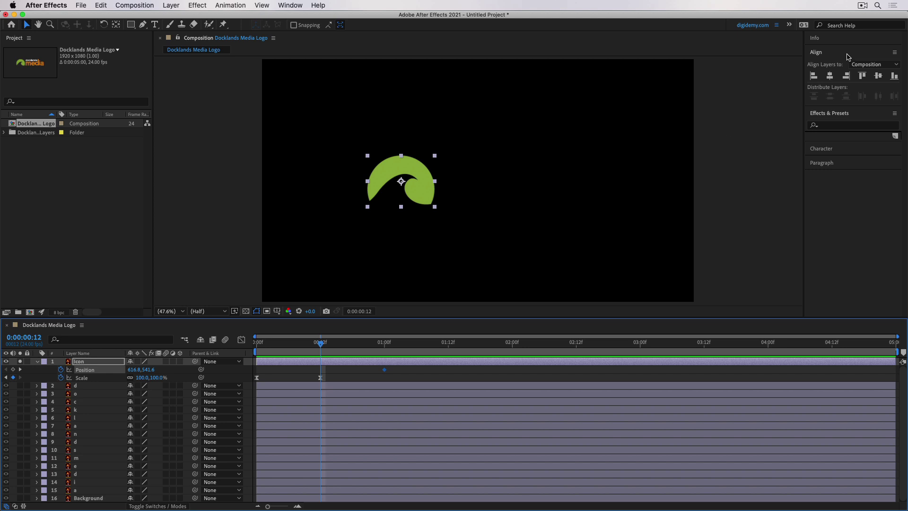
{"action": "left_click", "coordinate": [829, 75]}
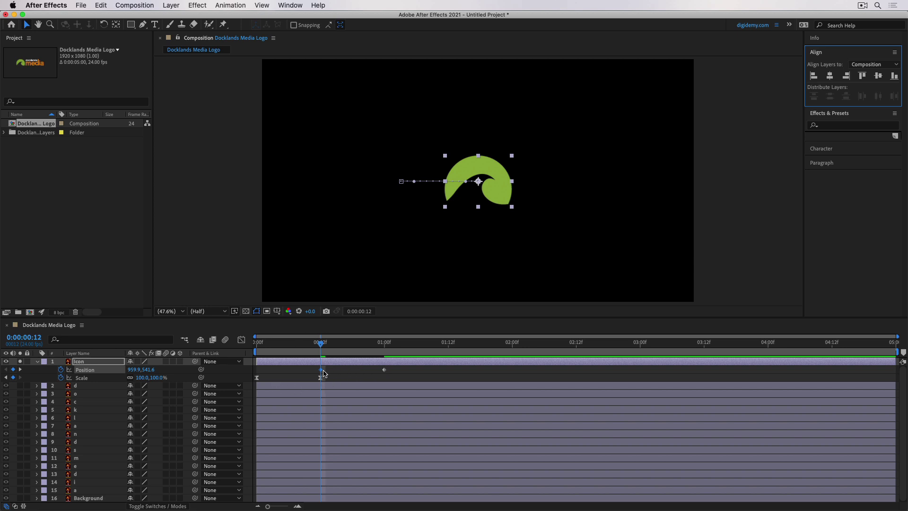
{"action": "left_click_drag", "start_coordinate": [321, 358], "coordinate": [303, 375]}
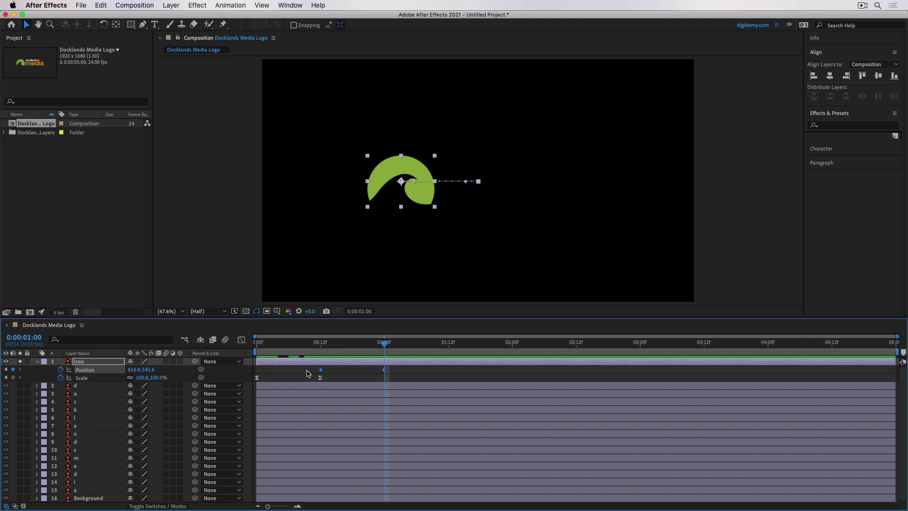
{"action": "key", "text": "F9"}
Drag the first Position keyframe's influence to about 69% in the Graph Editor, then return to start
{"action": "left_click", "coordinate": [242, 340]}
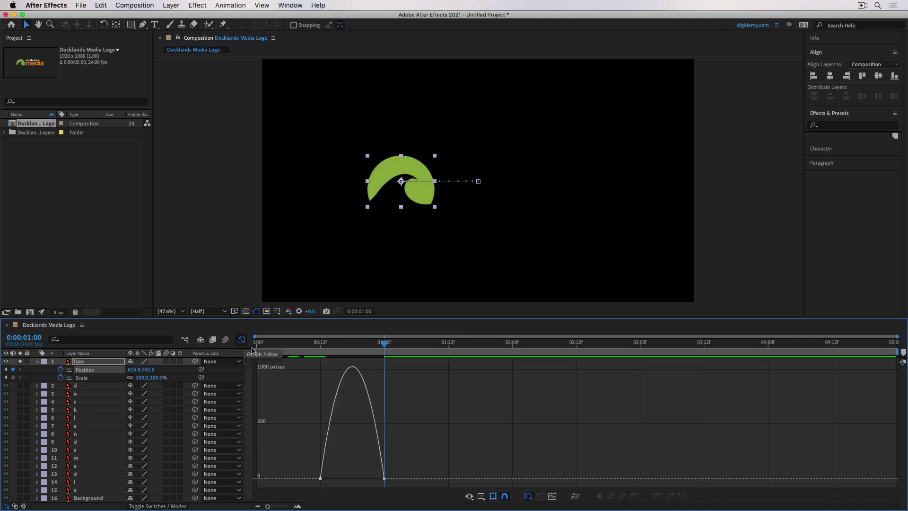
{"action": "left_click", "coordinate": [320, 479]}
{"action": "left_click_drag", "start_coordinate": [332, 478], "coordinate": [363, 482]}
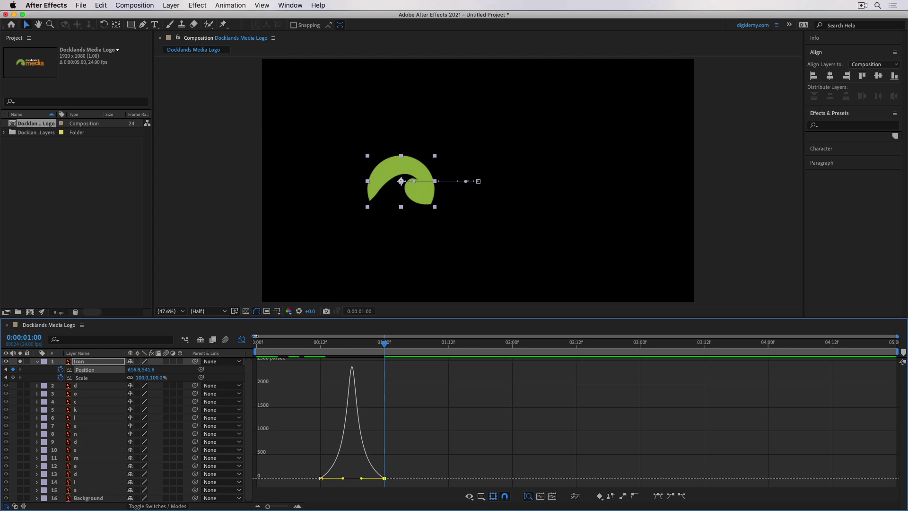
{"action": "left_click", "coordinate": [242, 339]}
{"action": "key", "text": "Home"}
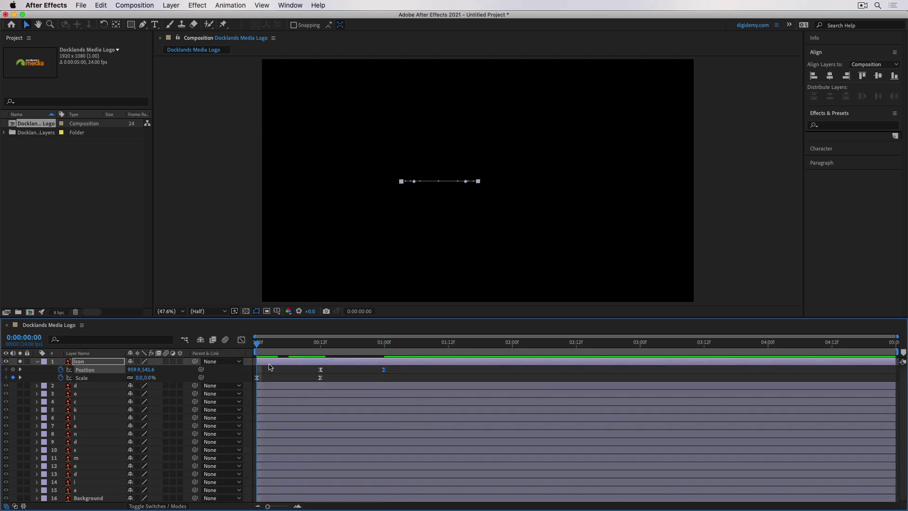
{"action": "key", "text": "space"}
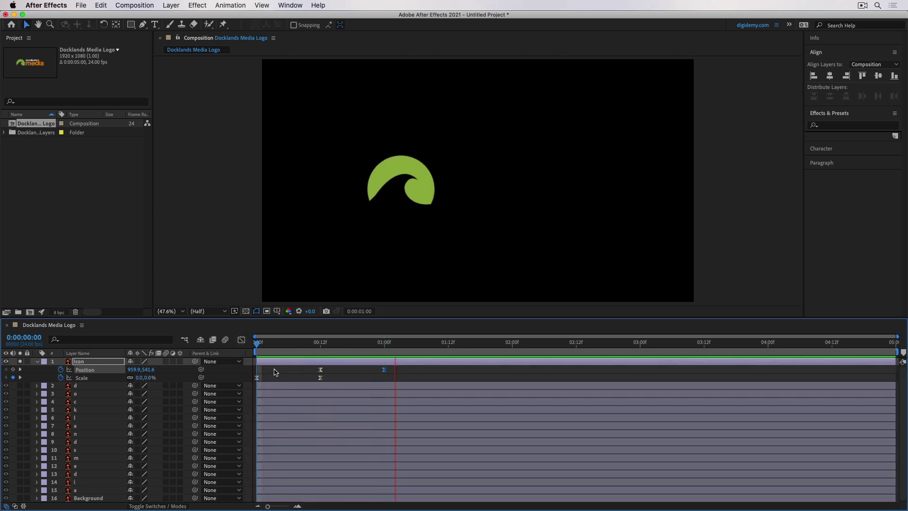
{"action": "key", "text": "space"}
{"action": "key", "text": "space"}
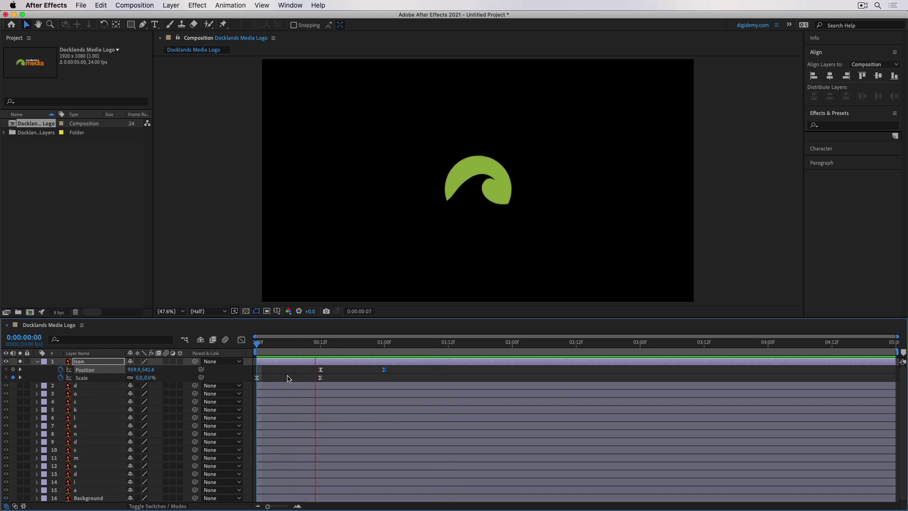
{"action": "key", "text": "space"}
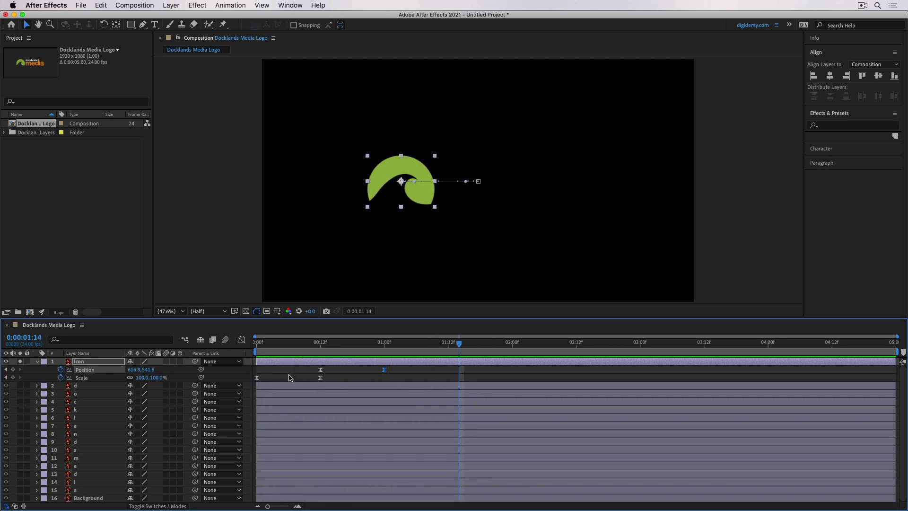
{"action": "left_click_drag", "start_coordinate": [307, 352], "coordinate": [400, 372]}
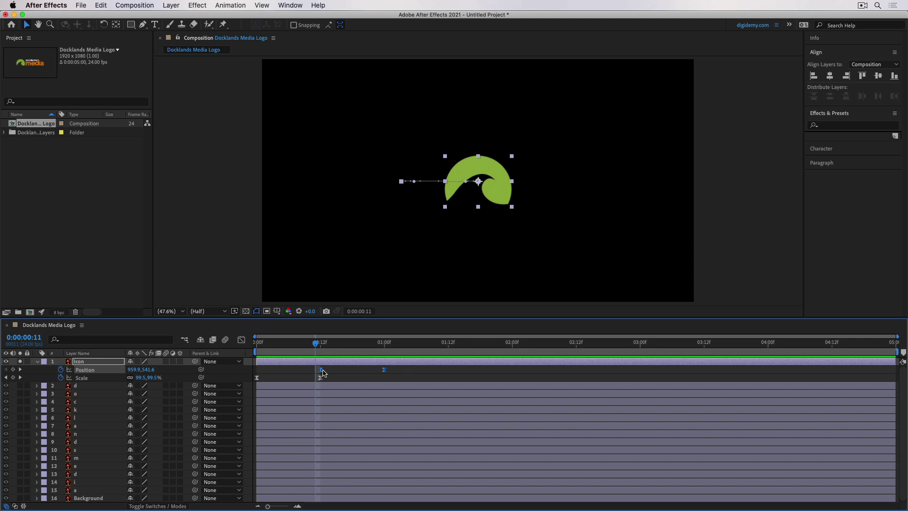
{"action": "left_click_drag", "start_coordinate": [320, 370], "coordinate": [336, 370]}
{"action": "left_click_drag", "start_coordinate": [319, 337], "coordinate": [251, 345]}
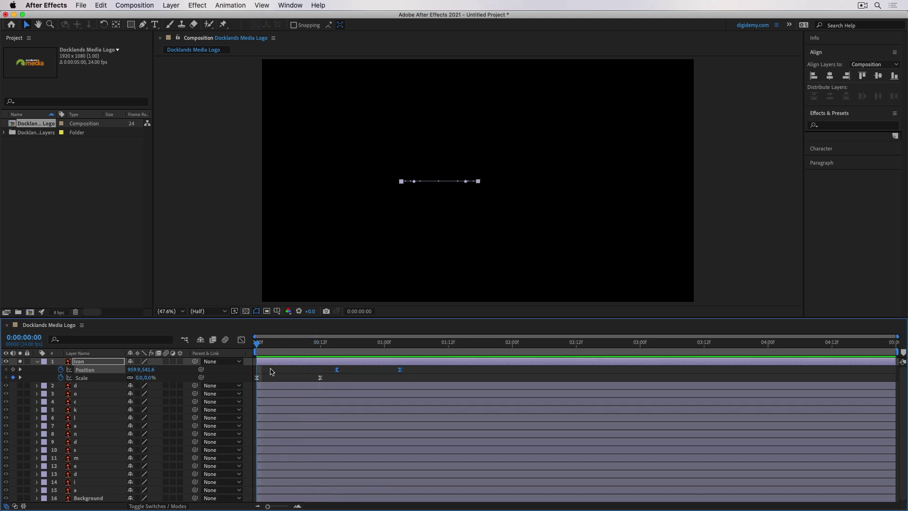
{"action": "key", "text": "space"}
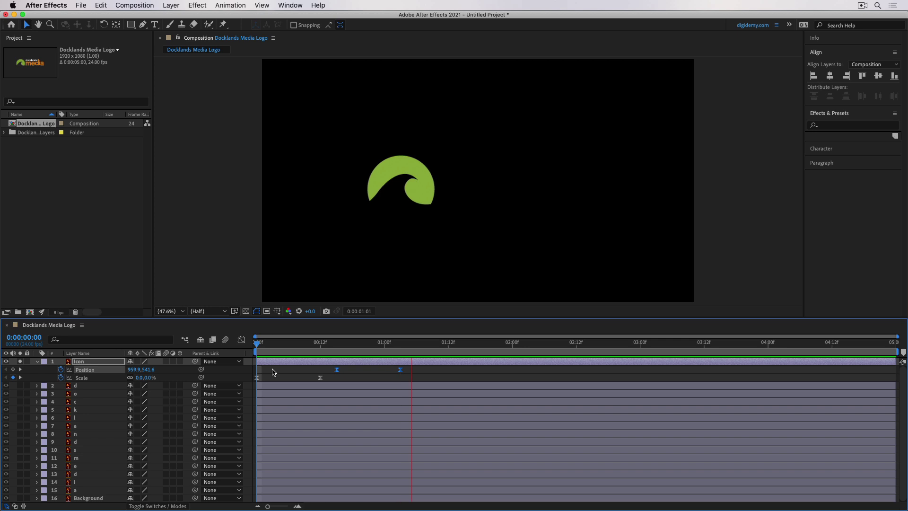
{"action": "left_click_drag", "start_coordinate": [288, 354], "coordinate": [379, 353]}
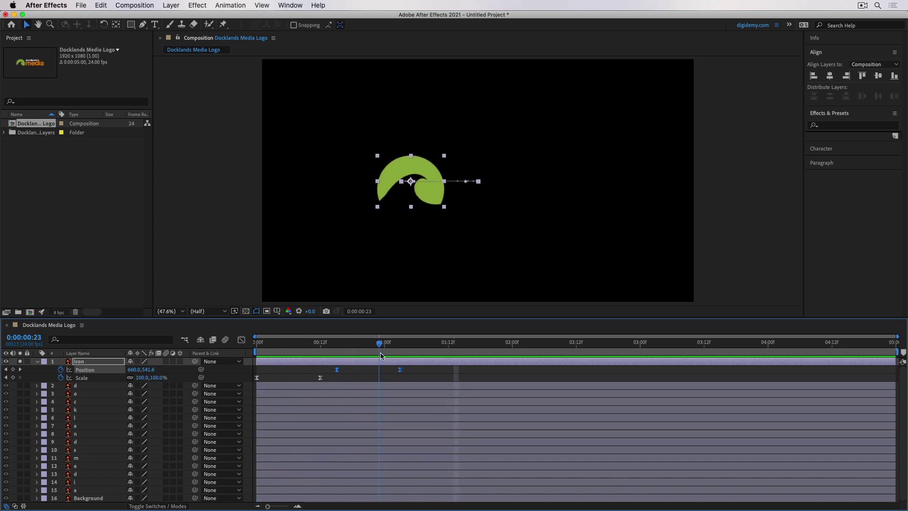
Unsolo the icon and add Position keyframes to letter layers 2–15 at frame 15
{"action": "left_click", "coordinate": [20, 361]}
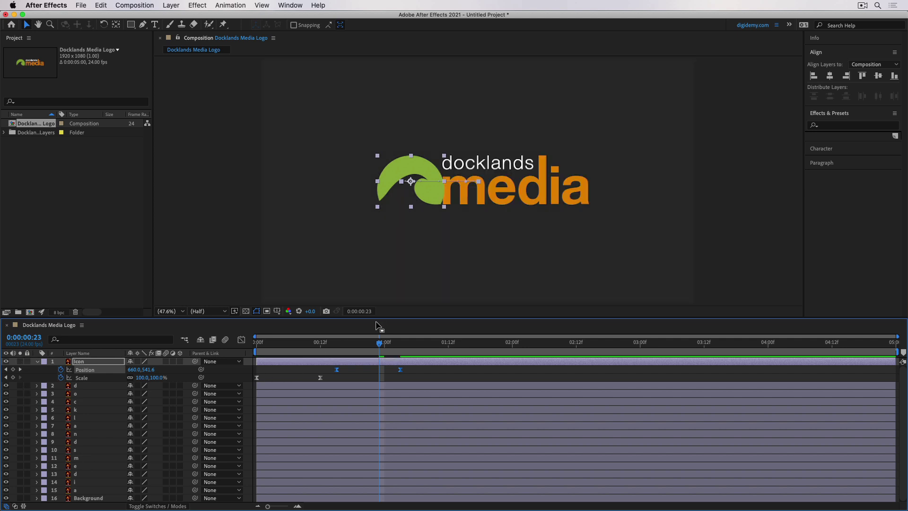
{"action": "left_click", "coordinate": [366, 349]}
{"action": "left_click_drag", "start_coordinate": [366, 348], "coordinate": [337, 352]}
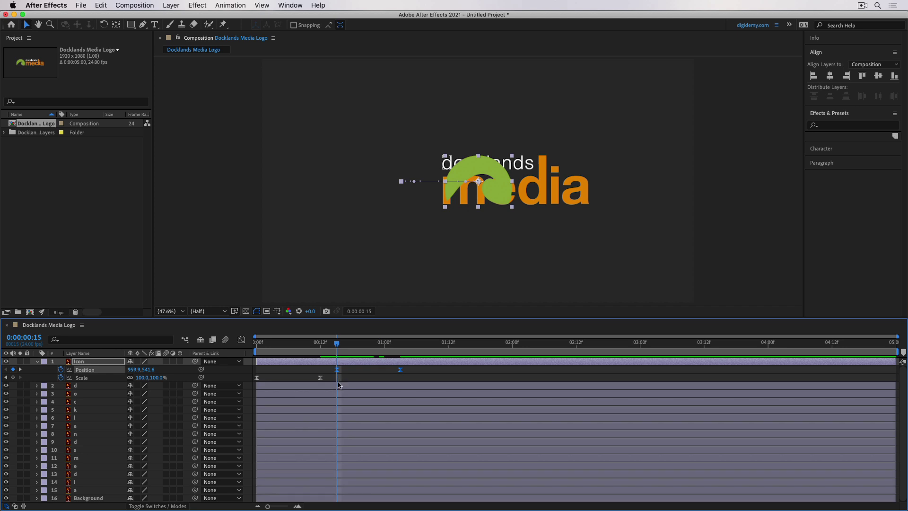
{"action": "left_click", "coordinate": [85, 387]}
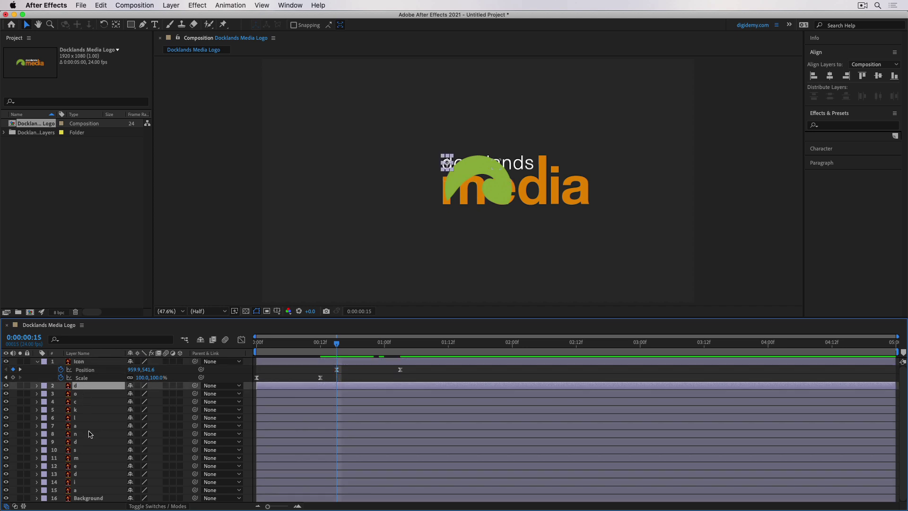
{"action": "left_click", "coordinate": [85, 489], "text": "shift"}
{"action": "key", "text": "p"}
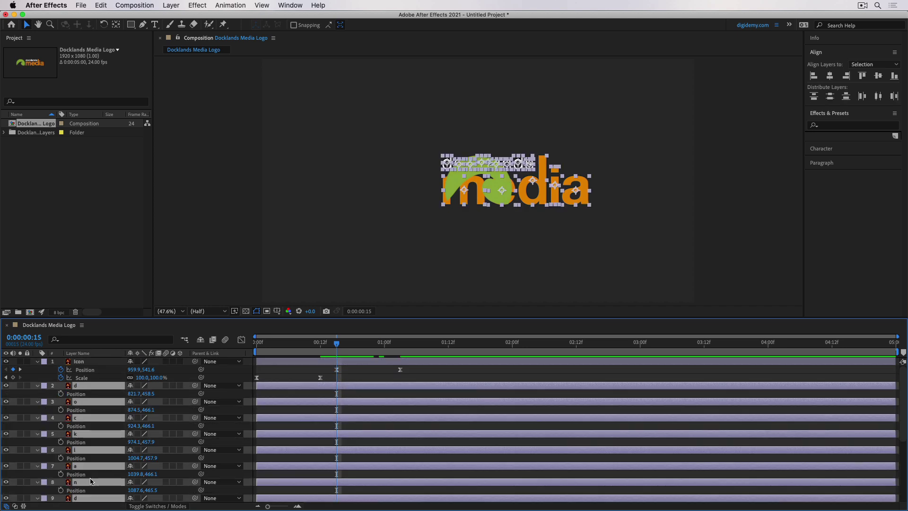
{"action": "left_click", "coordinate": [61, 394]}
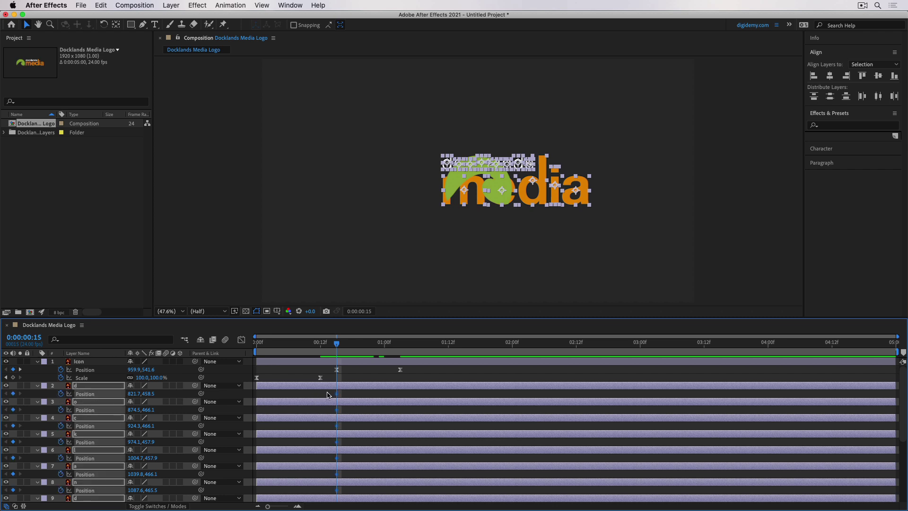
Move the letters' keys to about 1 second and shift the letters 372 px left at frame 15
{"action": "left_click_drag", "start_coordinate": [338, 395], "coordinate": [400, 403]}
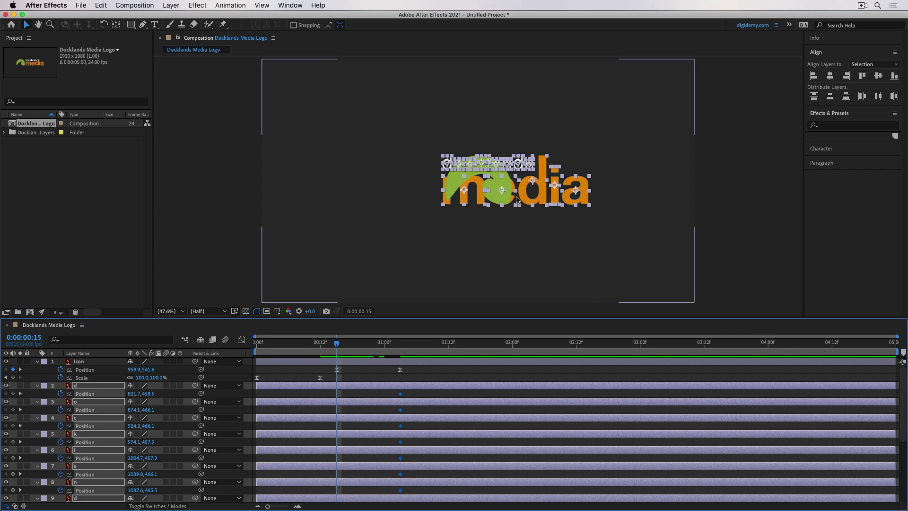
{"action": "left_click_drag", "start_coordinate": [570, 202], "coordinate": [458, 215]}
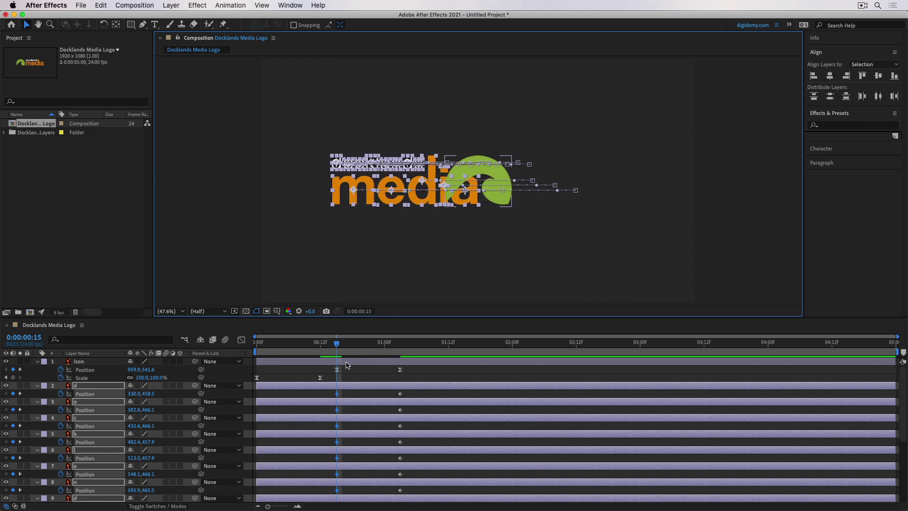
{"action": "key", "text": "space"}
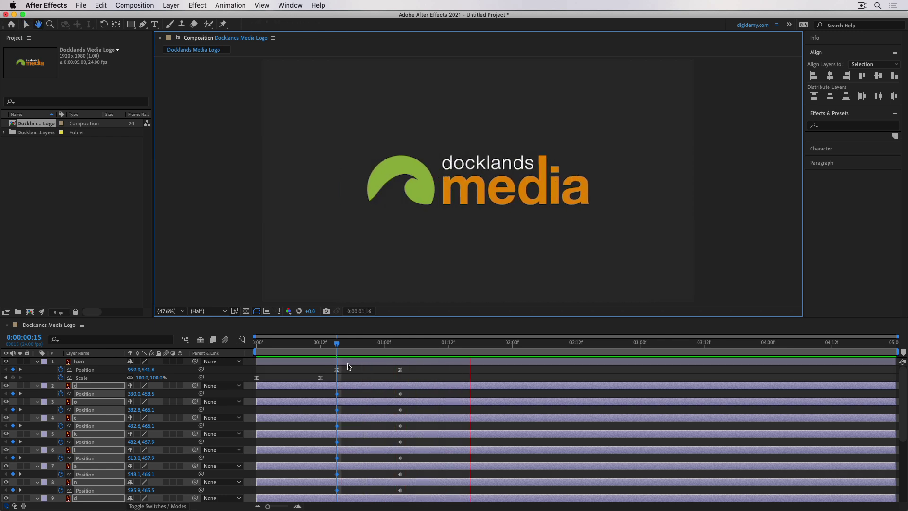
Stop playback and apply Easy Ease (F9) to all letter Position keyframes at frame 15 and 1 second
{"action": "left_click", "coordinate": [336, 397]}
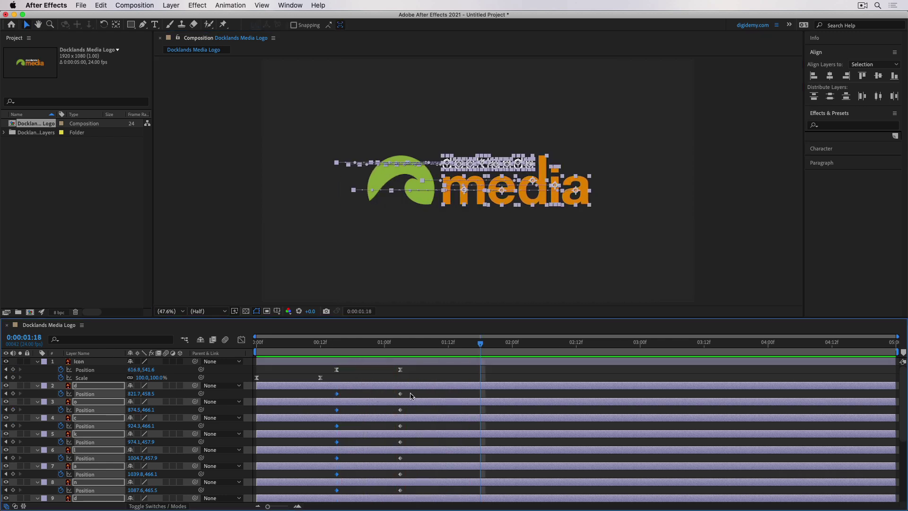
{"action": "left_click_drag", "start_coordinate": [412, 394], "coordinate": [333, 501]}
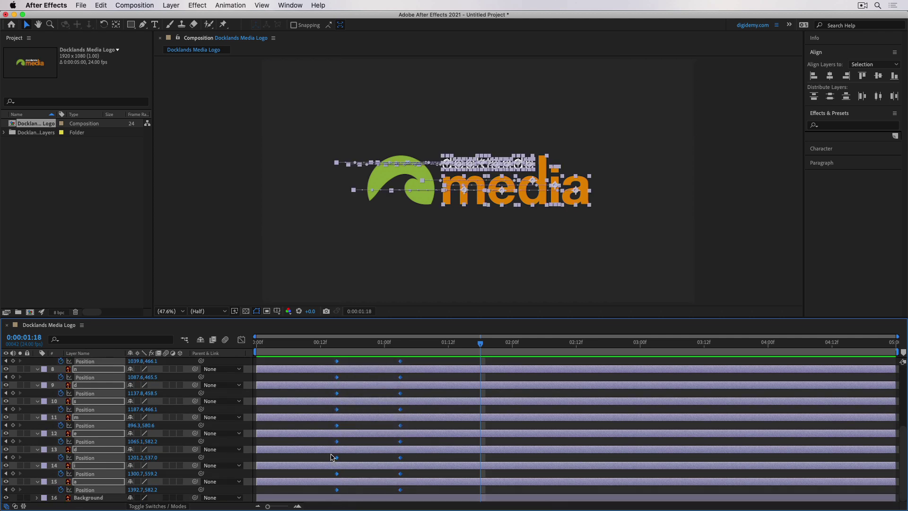
{"action": "key", "text": "F9"}
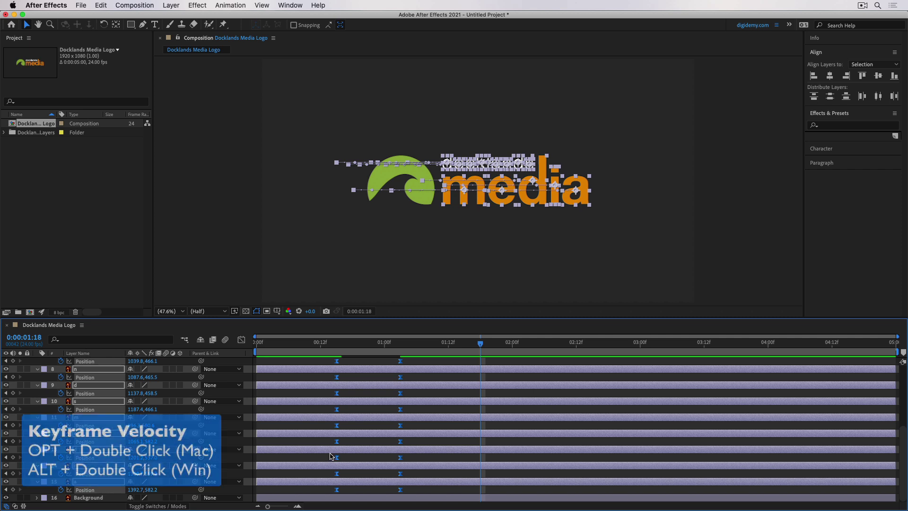
{"action": "double_click", "coordinate": [400, 377], "text": "alt"}
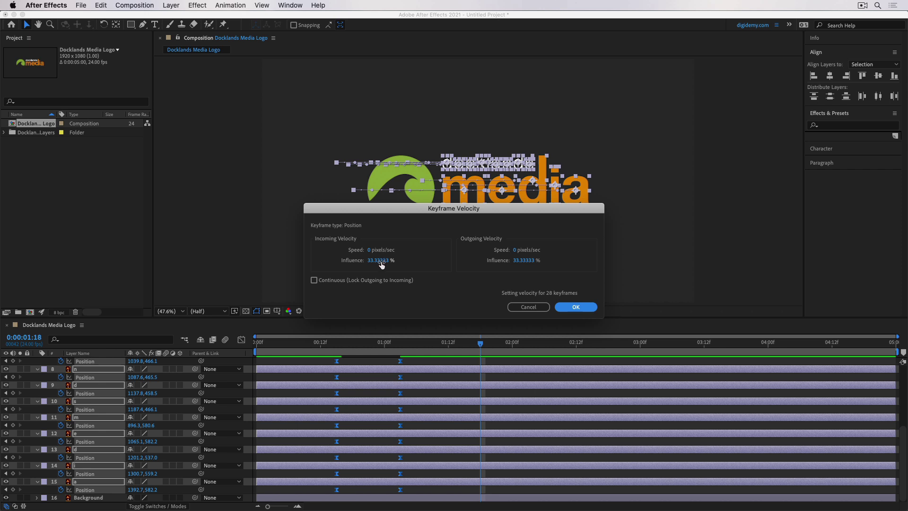
{"action": "left_click", "coordinate": [525, 307]}
{"action": "left_click", "coordinate": [241, 339]}
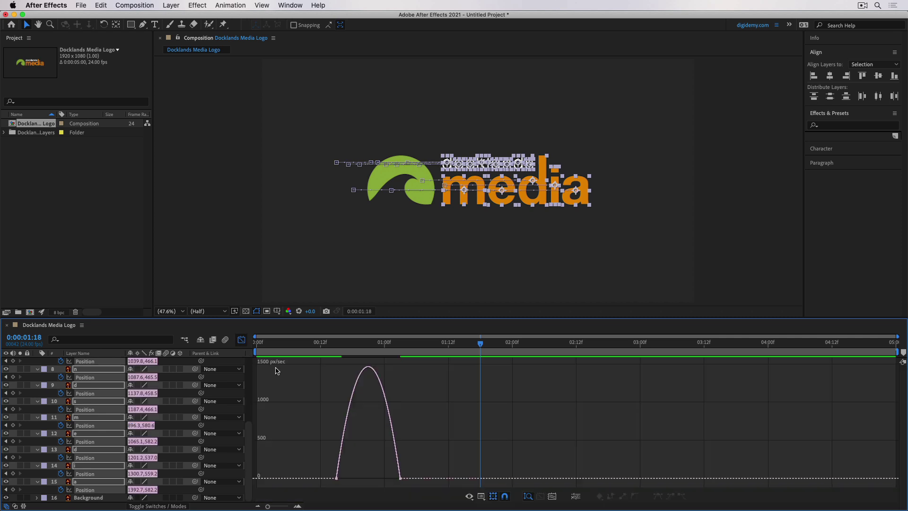
{"action": "left_click", "coordinate": [337, 479]}
{"action": "left_click_drag", "start_coordinate": [351, 478], "coordinate": [356, 478]}
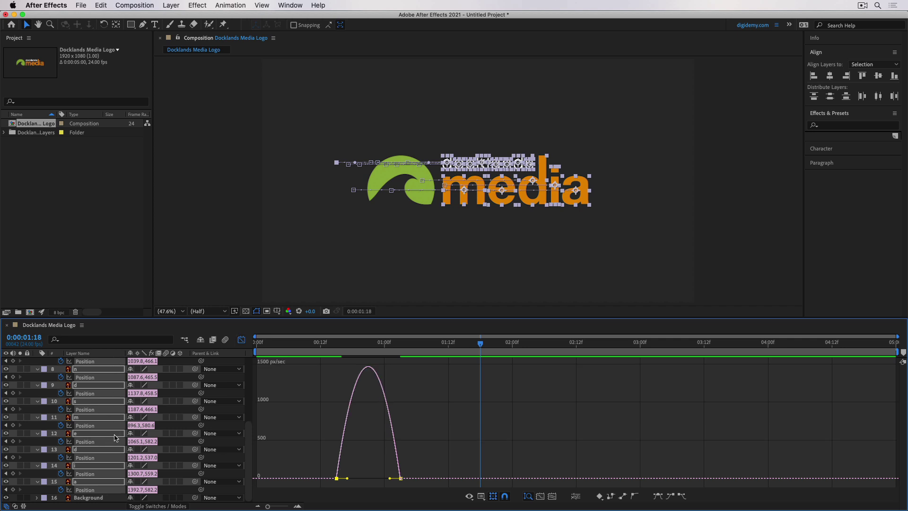
{"action": "left_click", "coordinate": [241, 339]}
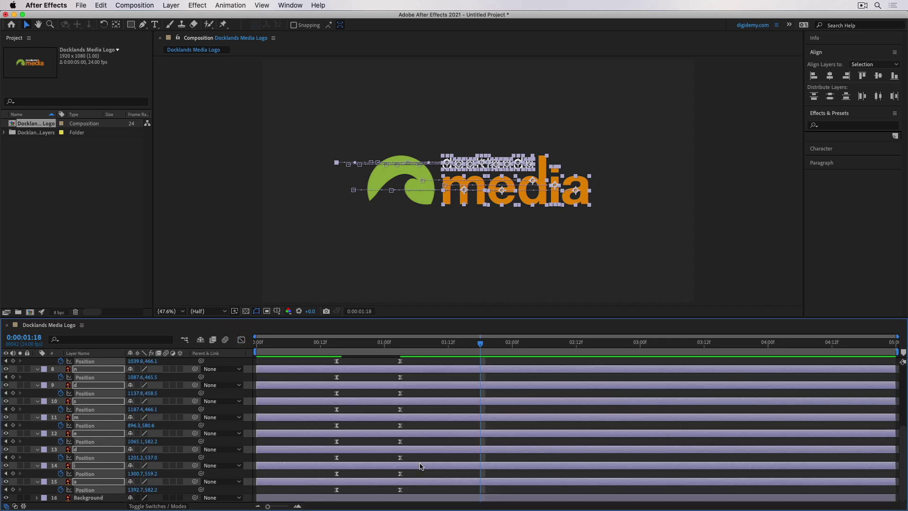
Give all 28 letter Position keyframes 70% incoming and 70% outgoing influence in Keyframe Velocity
{"action": "left_click_drag", "start_coordinate": [415, 497], "coordinate": [337, 394]}
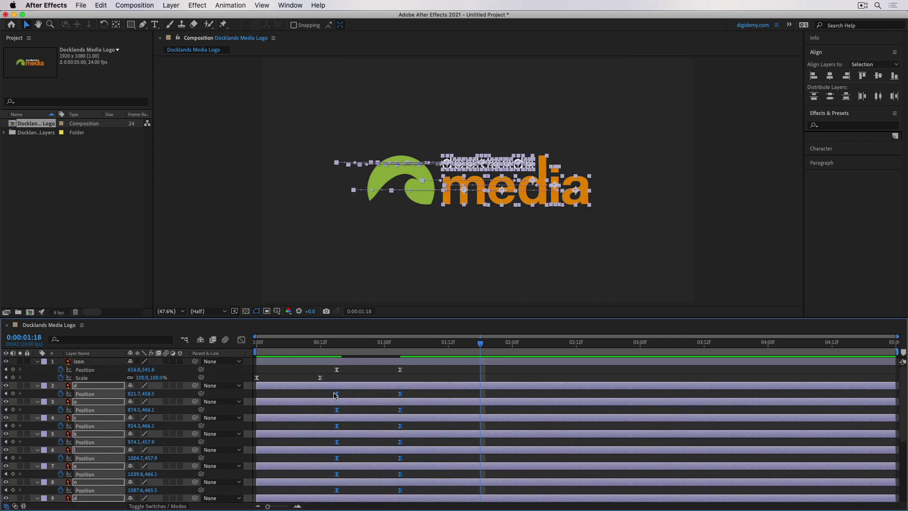
{"action": "key", "text": "super+shift+k"}
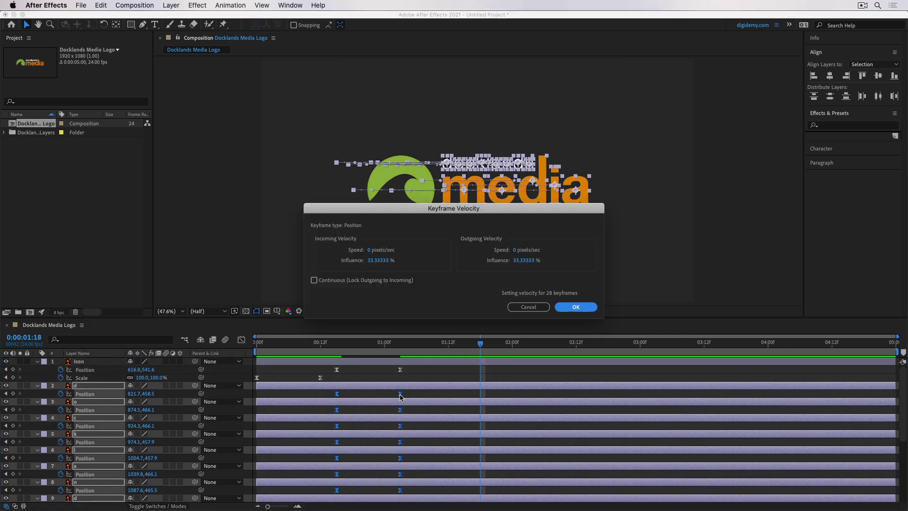
{"action": "left_click", "coordinate": [380, 261]}
{"action": "type", "text": "70"}
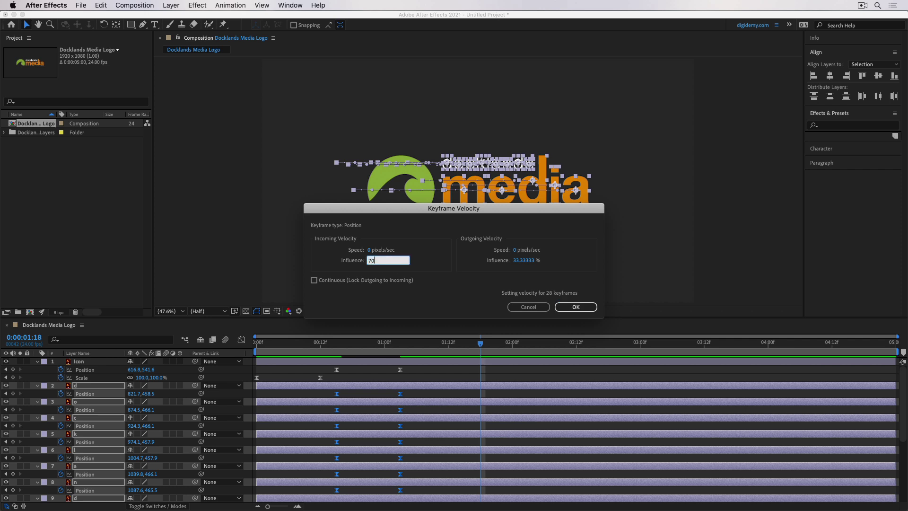
{"action": "key", "text": "Tab"}
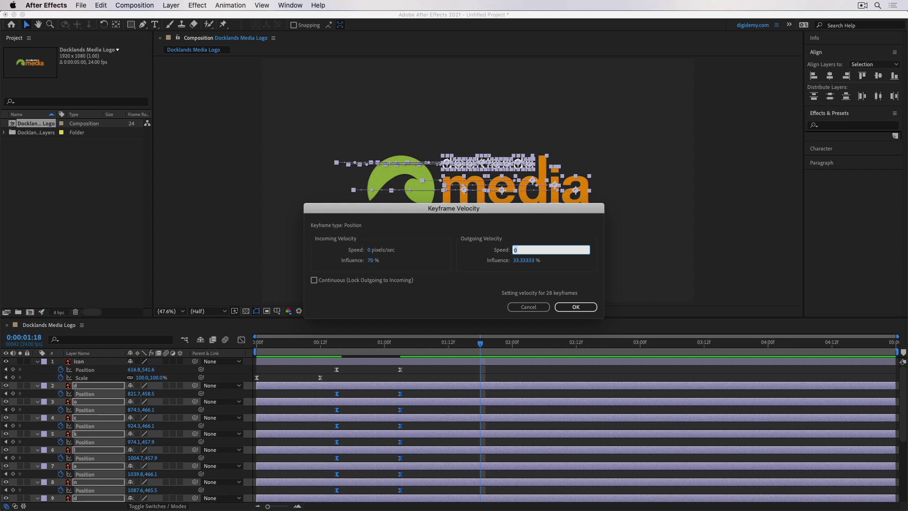
{"action": "key", "text": "Tab"}
{"action": "type", "text": "70"}
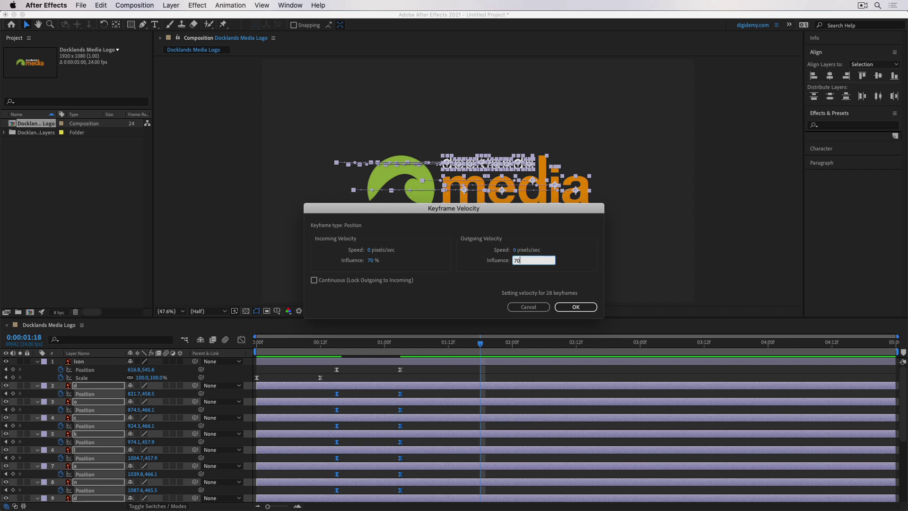
{"action": "key", "text": "Return"}
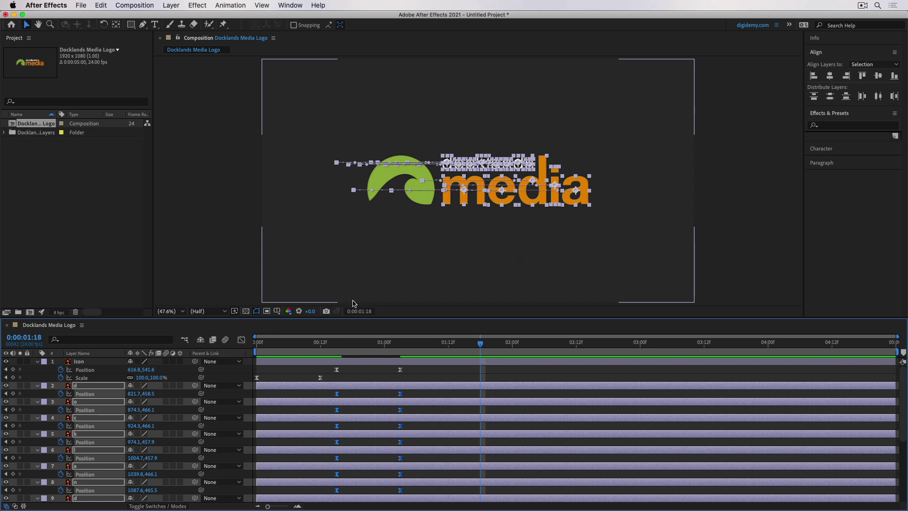
Check the sharper speed curve, then preview the logo animation from the start
{"action": "left_click", "coordinate": [241, 340]}
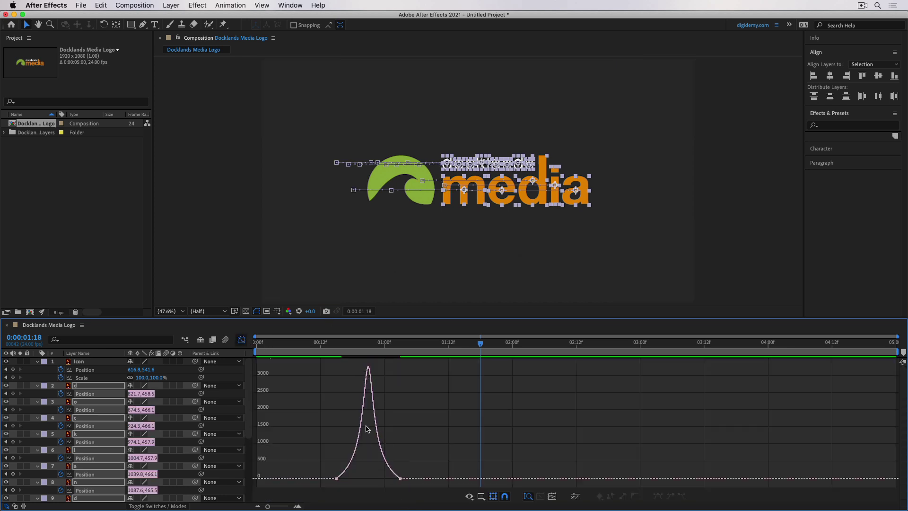
{"action": "left_click", "coordinate": [241, 340]}
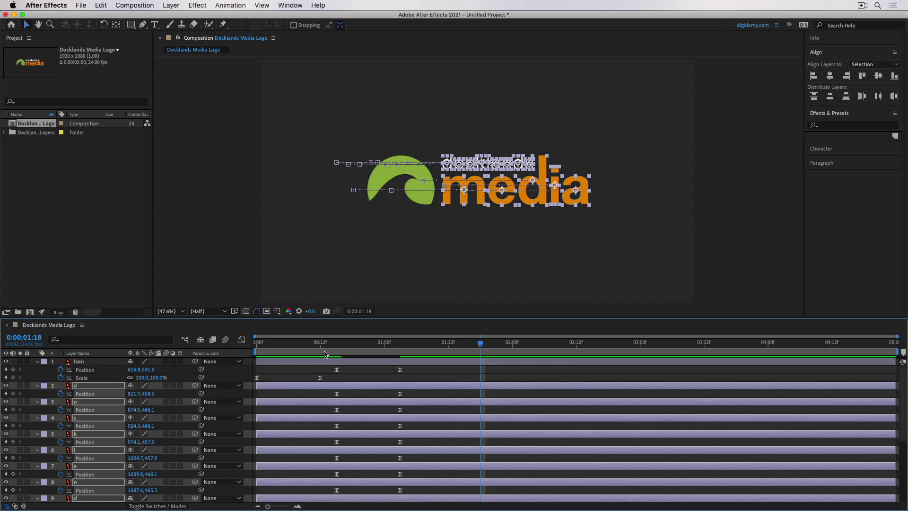
{"action": "left_click", "coordinate": [261, 341]}
{"action": "key", "text": "space"}
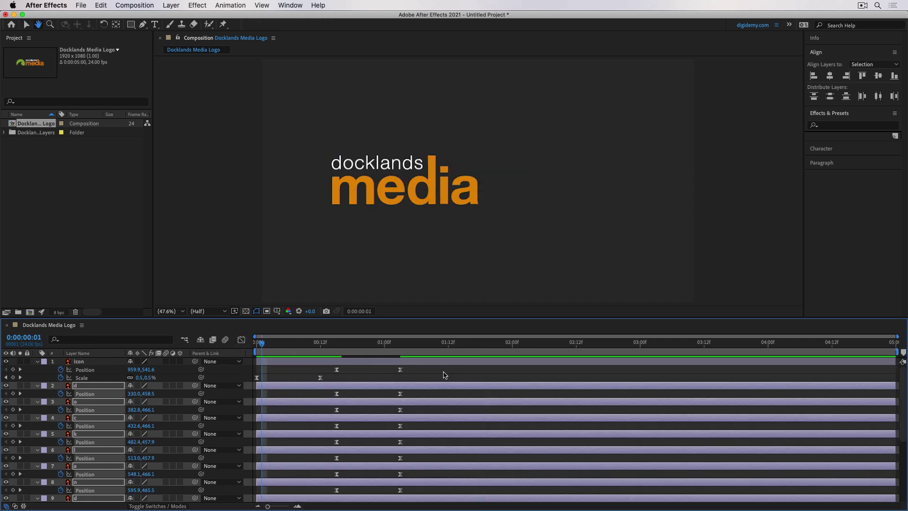
{"action": "key", "text": "space"}
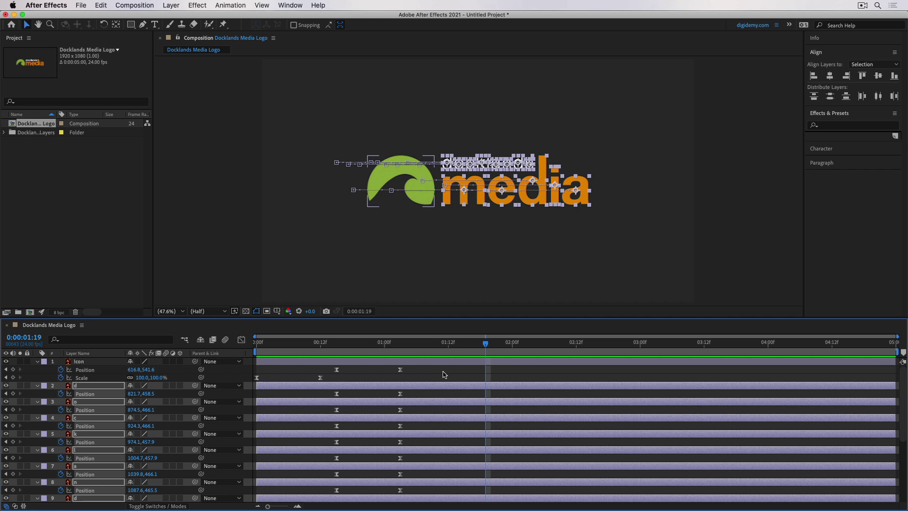
Scrub the animation through to its final layout, return to frame 13 and deselect all layers
{"action": "left_click_drag", "start_coordinate": [367, 342], "coordinate": [332, 348]}
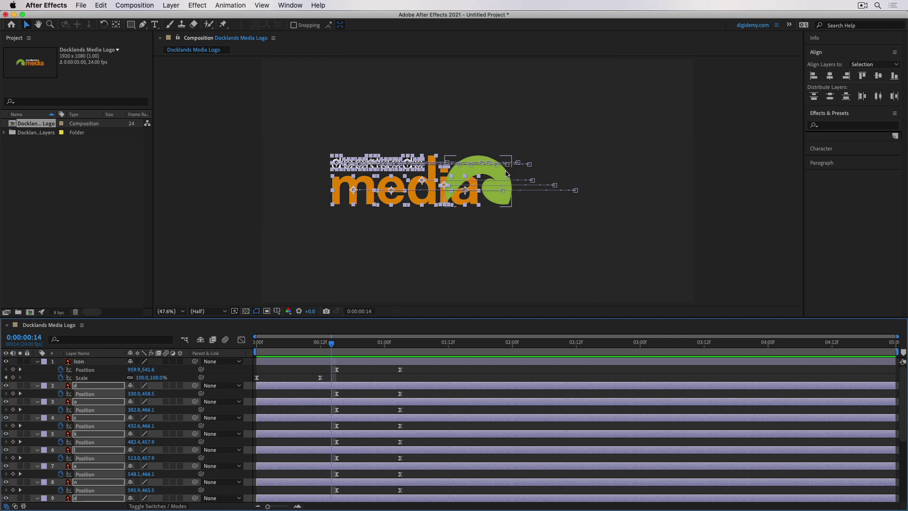
{"action": "left_click_drag", "start_coordinate": [333, 346], "coordinate": [311, 346]}
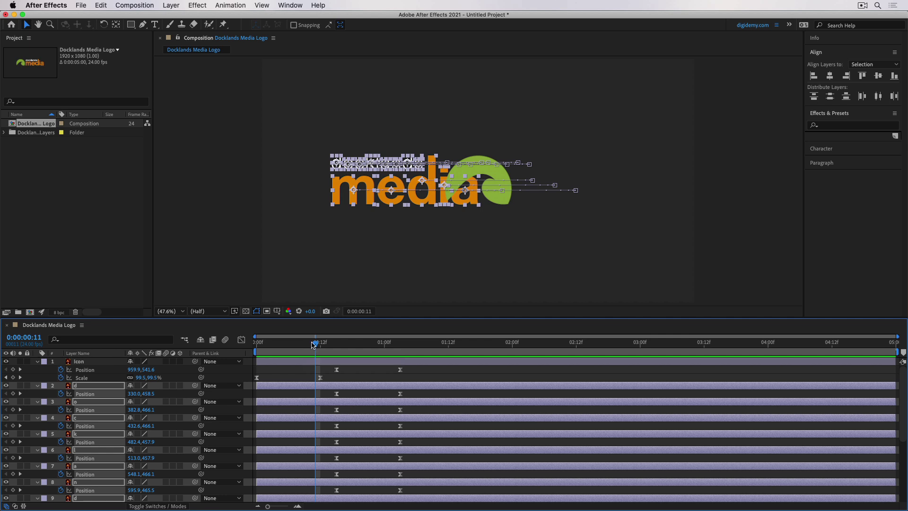
{"action": "left_click_drag", "start_coordinate": [317, 344], "coordinate": [513, 343]}
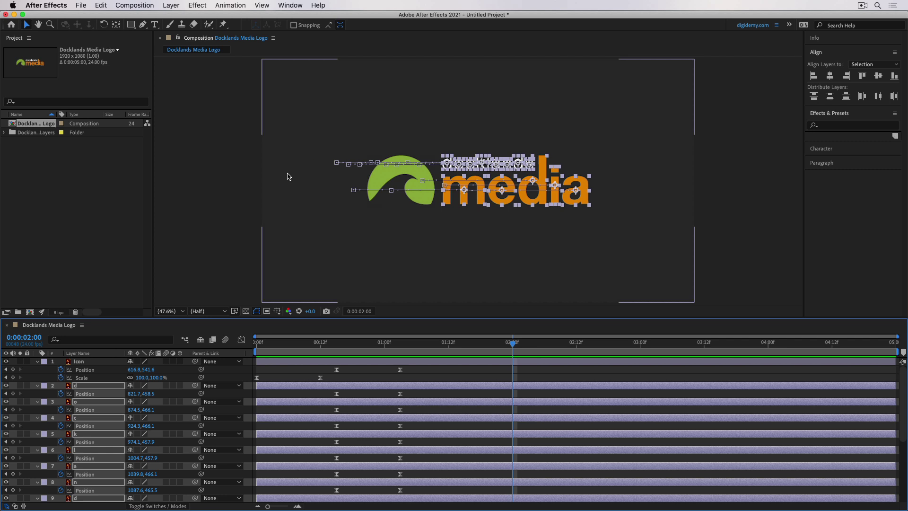
{"action": "left_click_drag", "start_coordinate": [450, 348], "coordinate": [325, 359]}
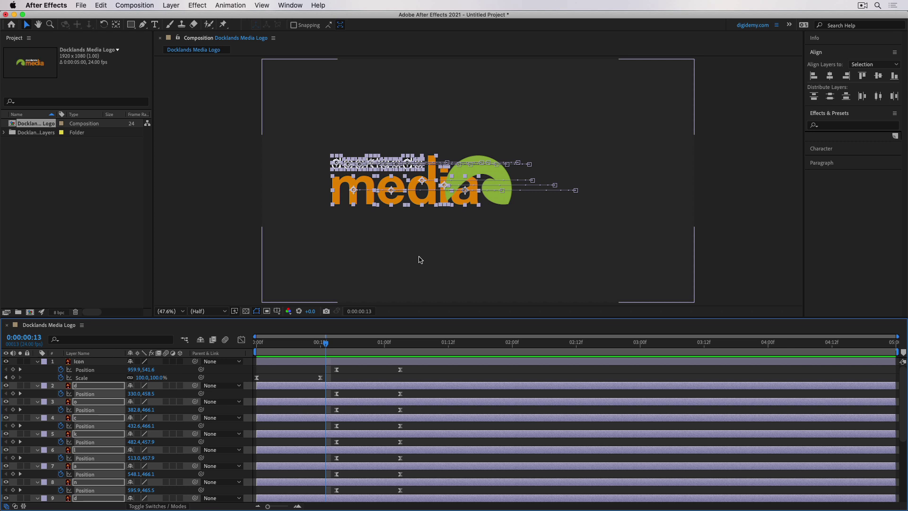
{"action": "left_click", "coordinate": [747, 186]}
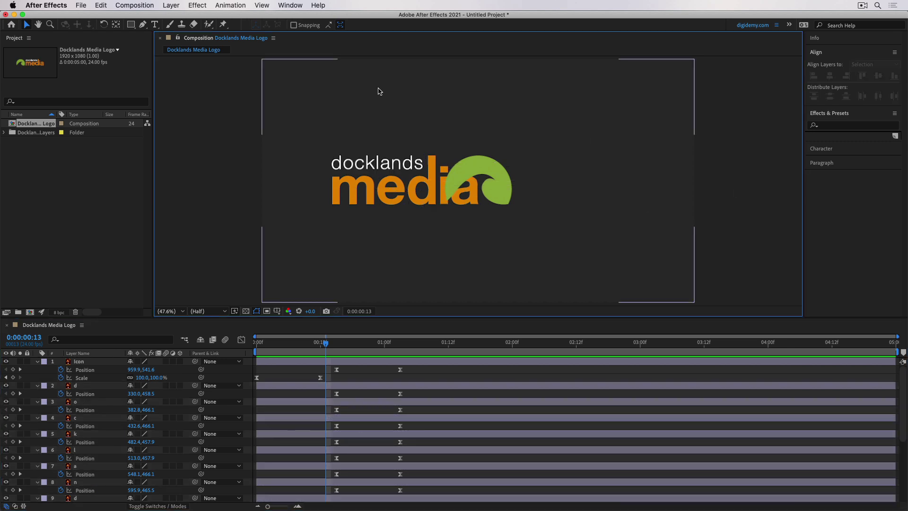
Draw a perfect circle with the Ellipse tool over the green wave icon
{"action": "left_click", "coordinate": [131, 25]}
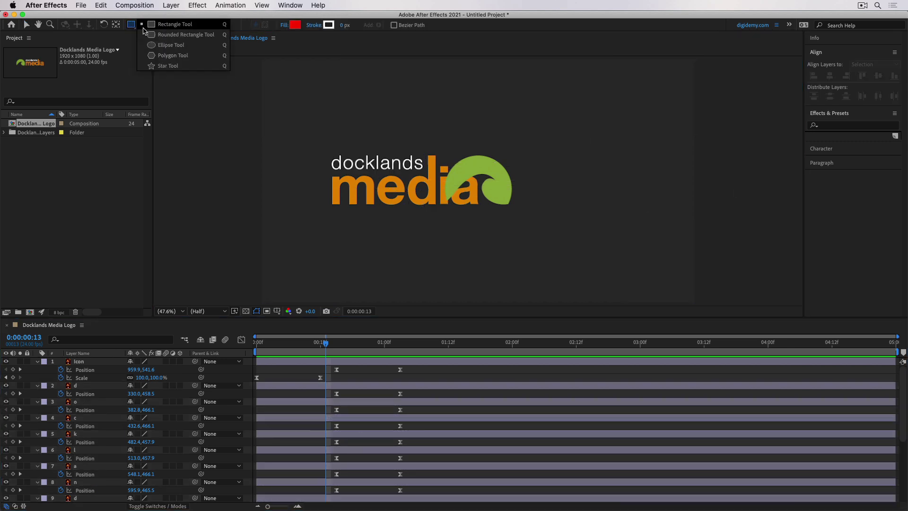
{"action": "left_click", "coordinate": [171, 45]}
{"action": "mouse_move", "coordinate": [444, 153]}
{"action": "left_mouse_down"}
{"action": "mouse_move", "coordinate": [512, 210]}
{"action": "mouse_move", "coordinate": [501, 200]}
{"action": "mouse_move", "coordinate": [509, 198]}
{"action": "mouse_move", "coordinate": [511, 210]}
{"action": "left_mouse_up"}
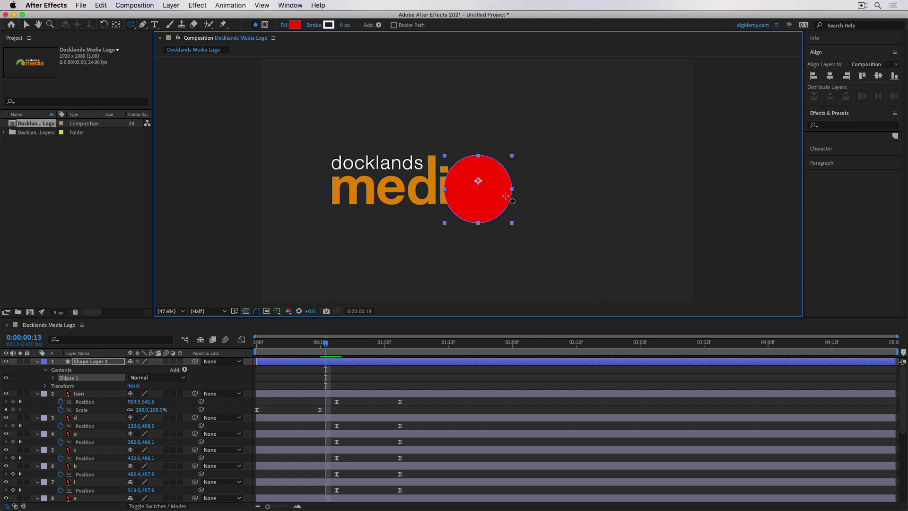
At 100% view with the path outline hidden, nudge the circle to line up with the icon
{"action": "key", "text": "slash"}
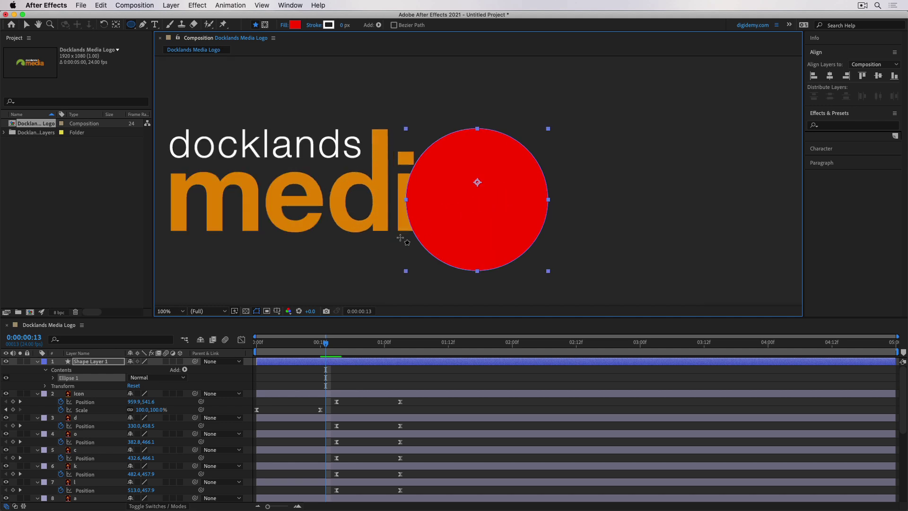
{"action": "left_click", "coordinate": [257, 311]}
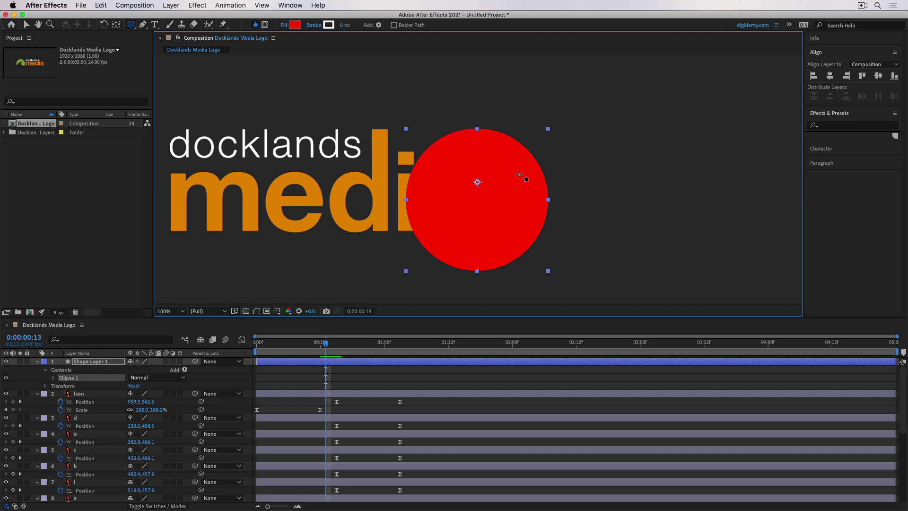
{"action": "key", "text": "v"}
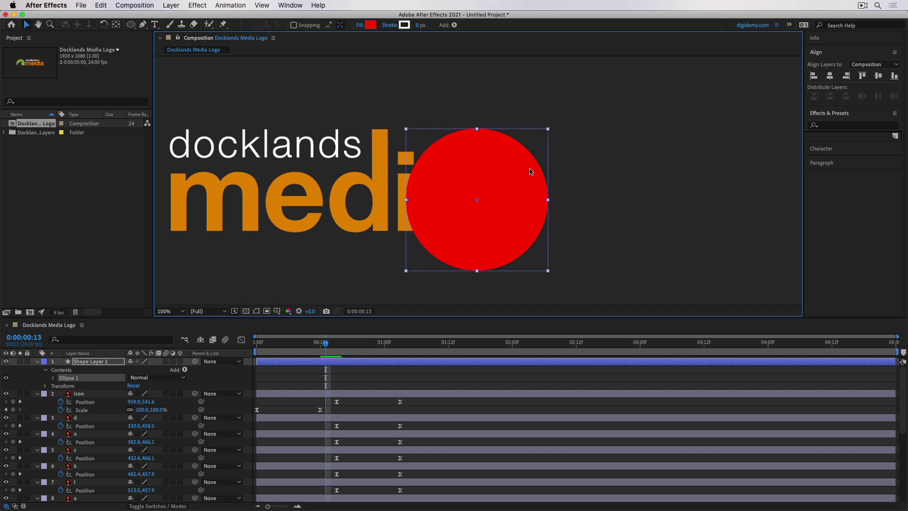
{"action": "key", "text": "Left"}
{"action": "key", "text": "Left"}
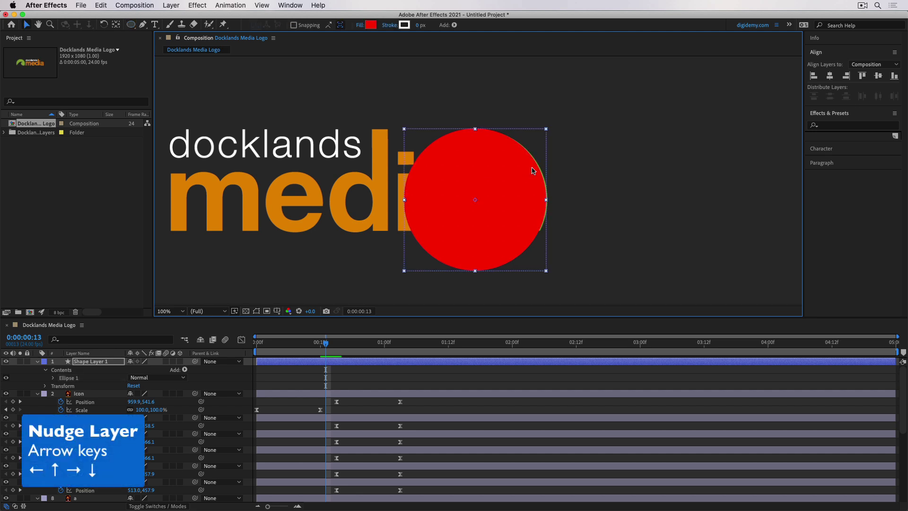
{"action": "key", "text": "Right"}
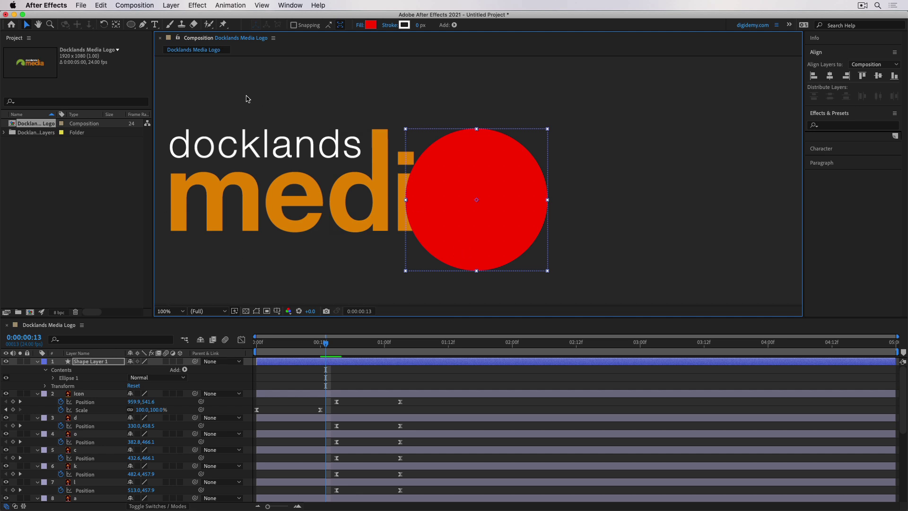
Pen-draw a closed four-point shape from the circle's top to the logo's left edge and back
{"action": "left_click", "coordinate": [142, 25]}
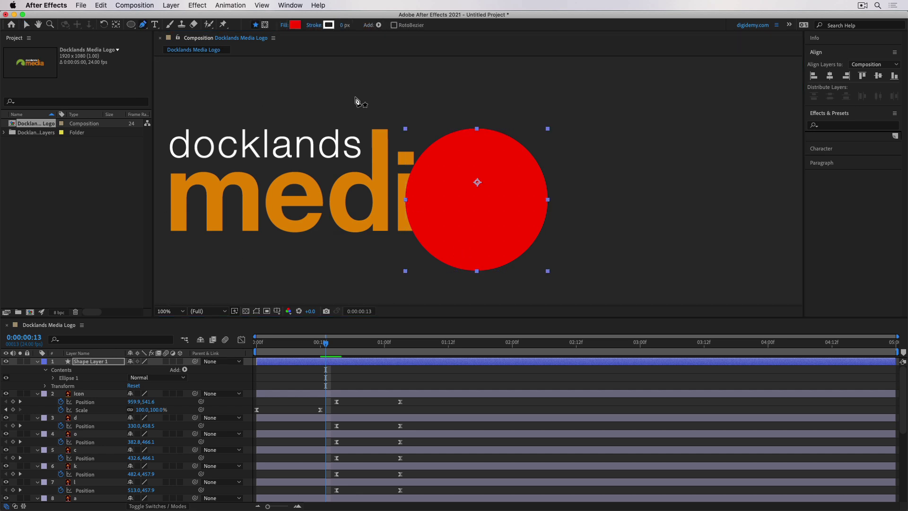
{"action": "left_click", "coordinate": [476, 128]}
{"action": "left_click", "coordinate": [159, 126]}
{"action": "left_click", "coordinate": [159, 247]}
{"action": "left_click", "coordinate": [464, 249]}
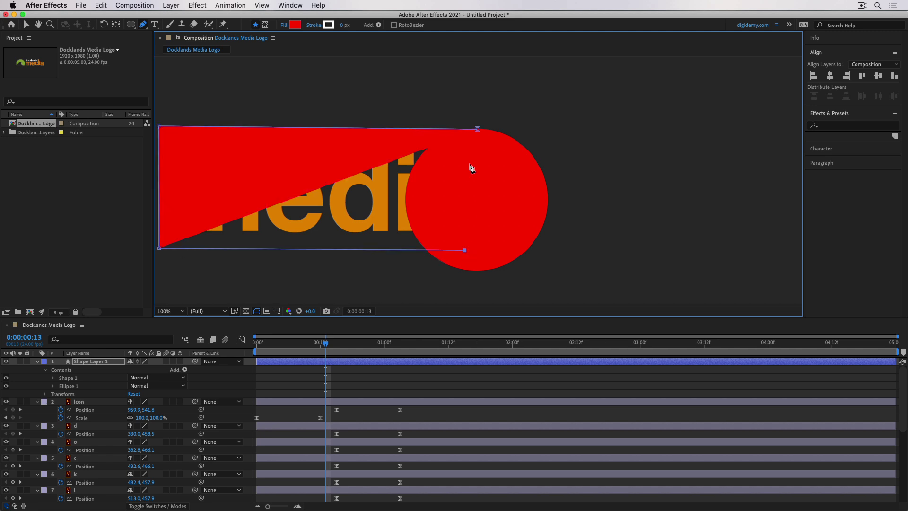
{"action": "left_click", "coordinate": [477, 128]}
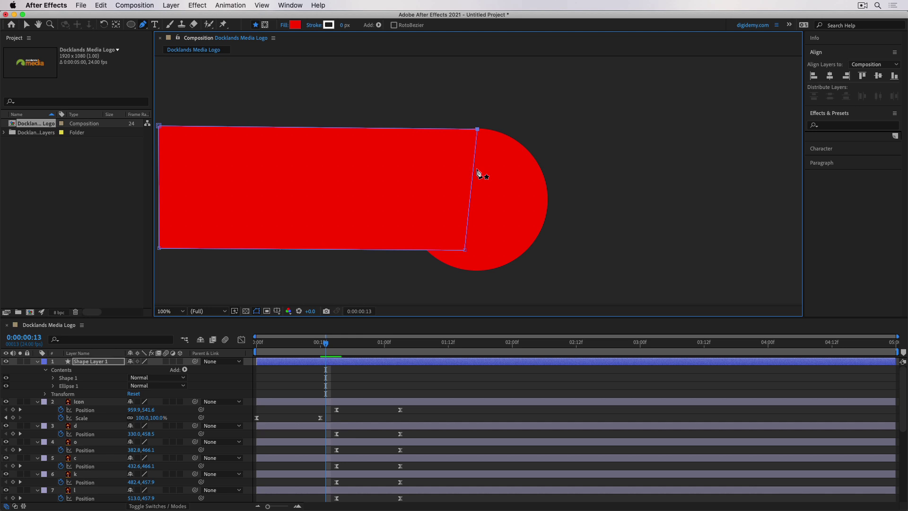
{"action": "left_click", "coordinate": [94, 363]}
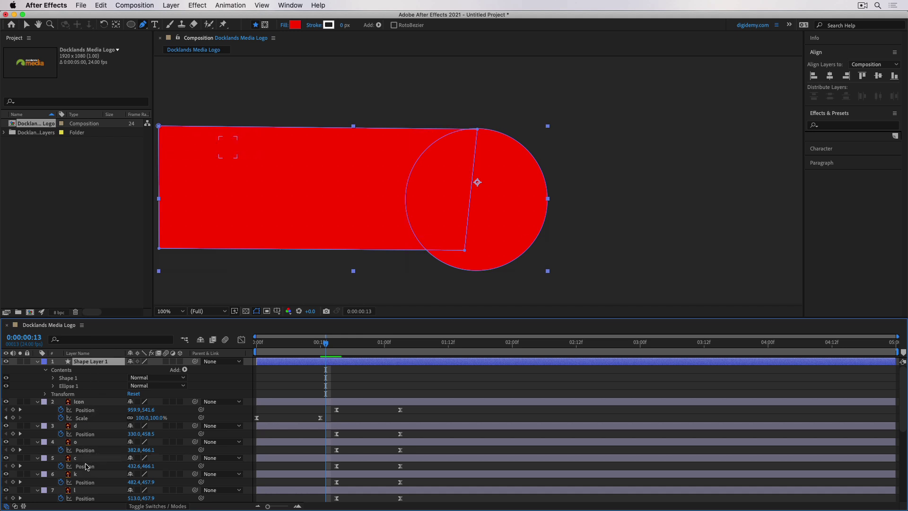
{"action": "left_click", "coordinate": [37, 402]}
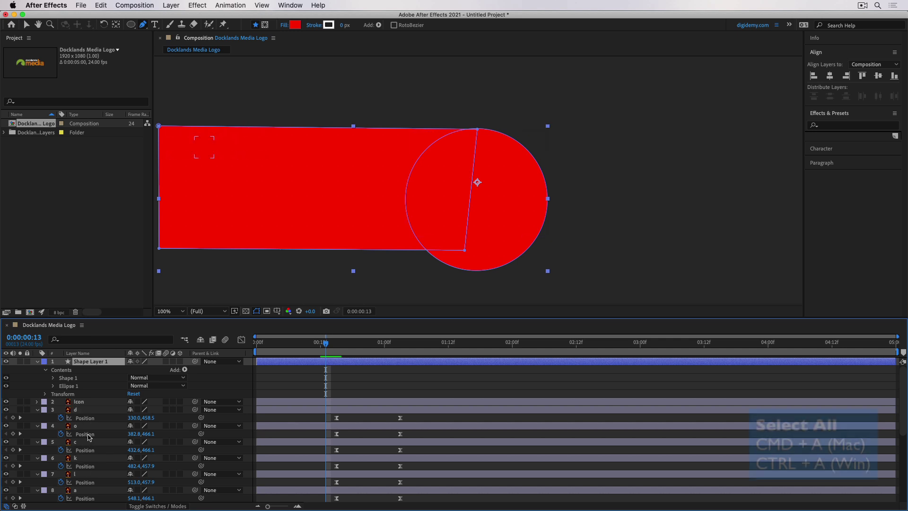
Collapse every layer's properties and clear the selection
{"action": "key", "text": "super+a"}
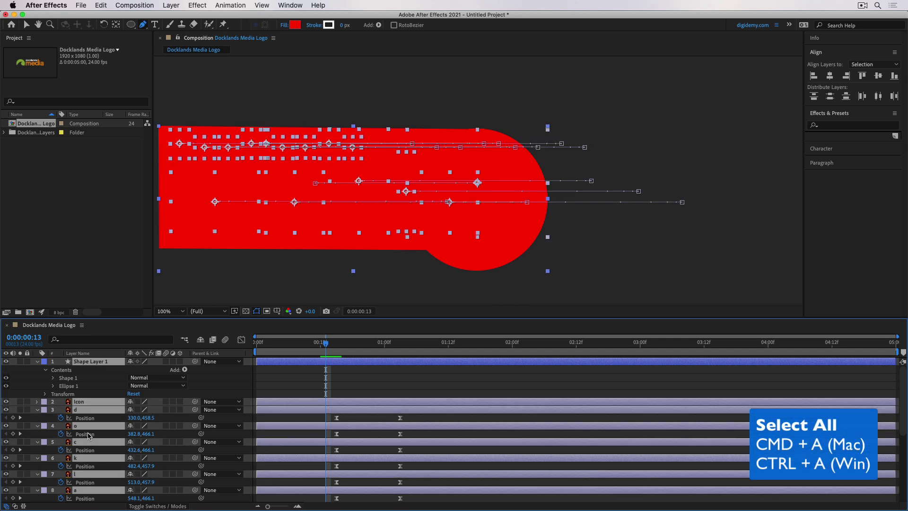
{"action": "key", "text": "u"}
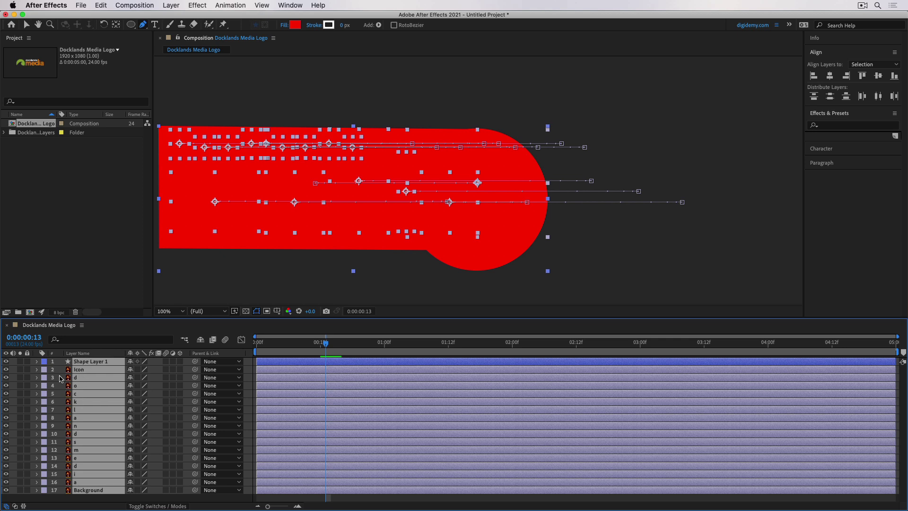
{"action": "key", "text": "F2"}
Pre-compose letter layers d through a as 'Docklands Media' and move Shape Layer 1 below Icon
{"action": "left_click", "coordinate": [74, 379]}
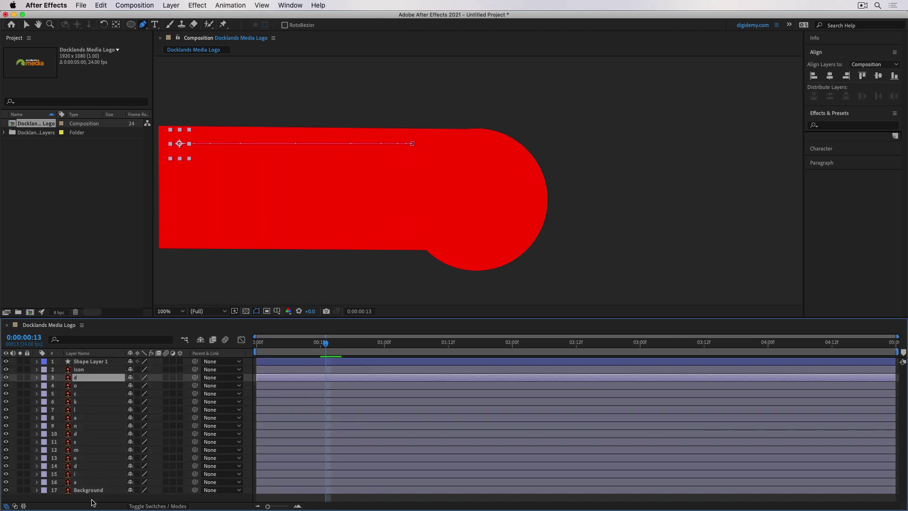
{"action": "left_click", "coordinate": [92, 483], "text": "shift"}
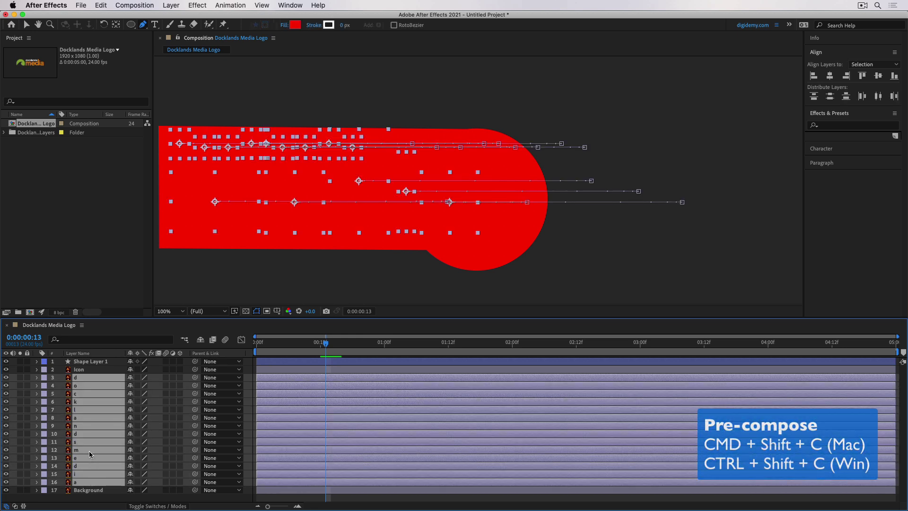
{"action": "right_click", "coordinate": [106, 379]}
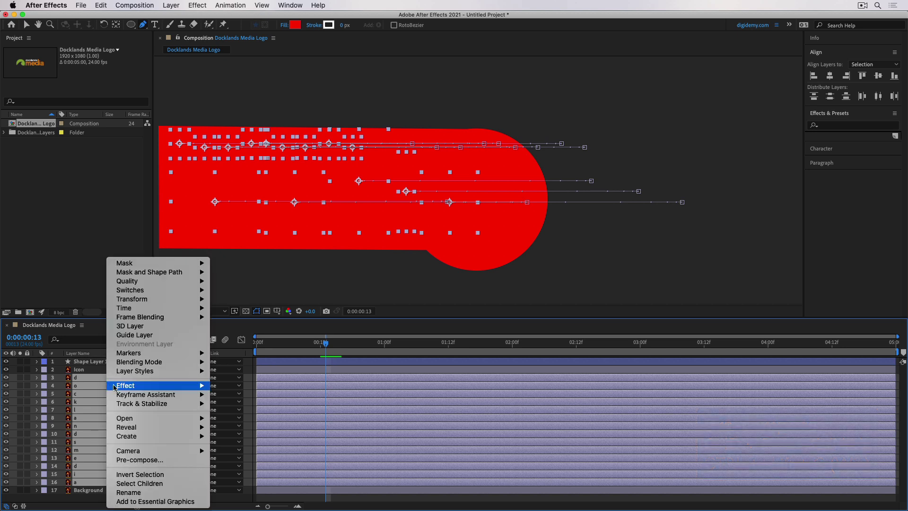
{"action": "left_click", "coordinate": [155, 460]}
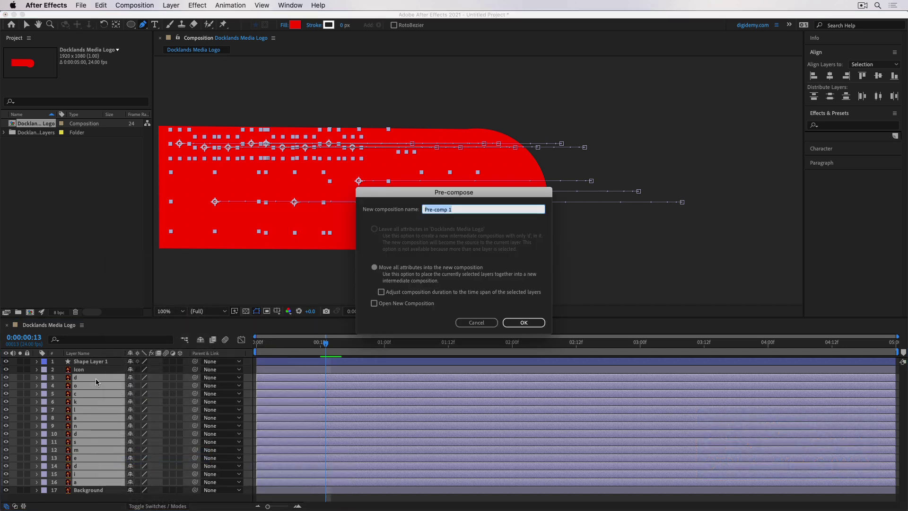
{"action": "type", "text": "Docklands Media"}
{"action": "left_click", "coordinate": [527, 321]}
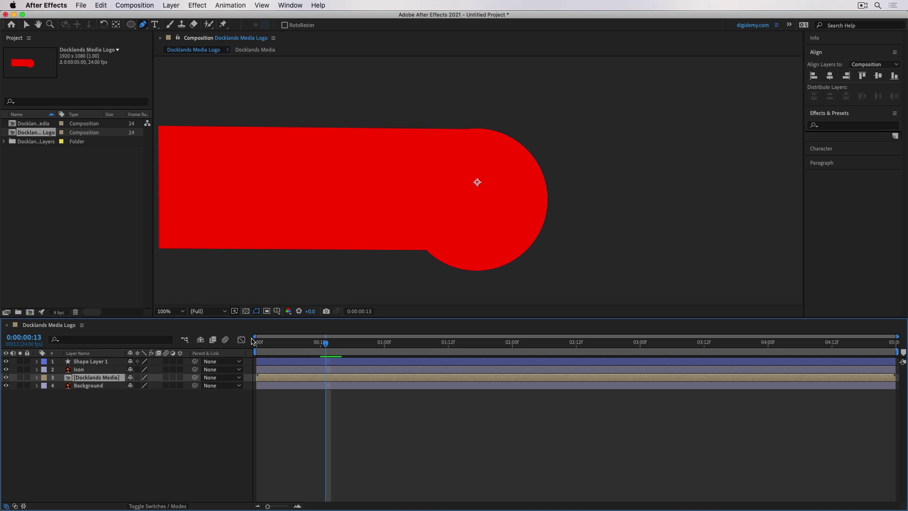
{"action": "left_click_drag", "start_coordinate": [107, 364], "coordinate": [110, 372]}
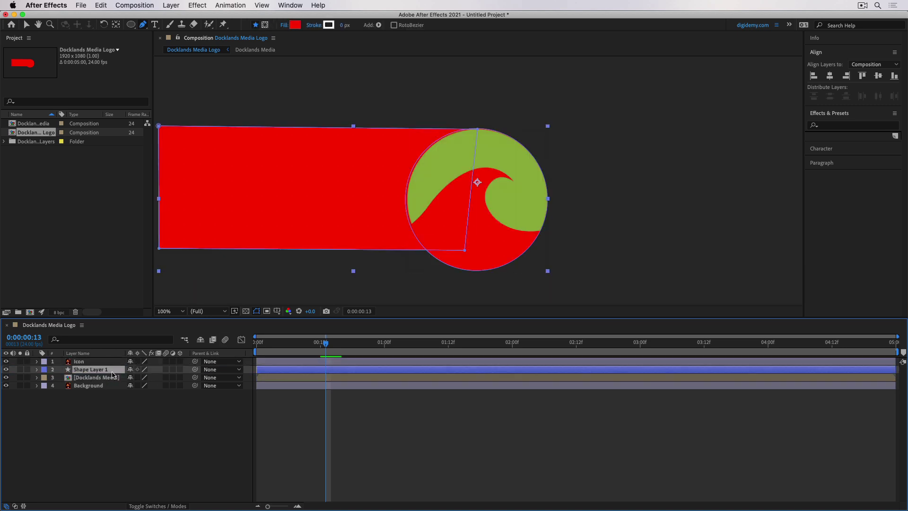
Set the Docklands Media layer's track matte to Shape Layer 1's alpha and scrub to check
{"action": "left_click", "coordinate": [158, 506]}
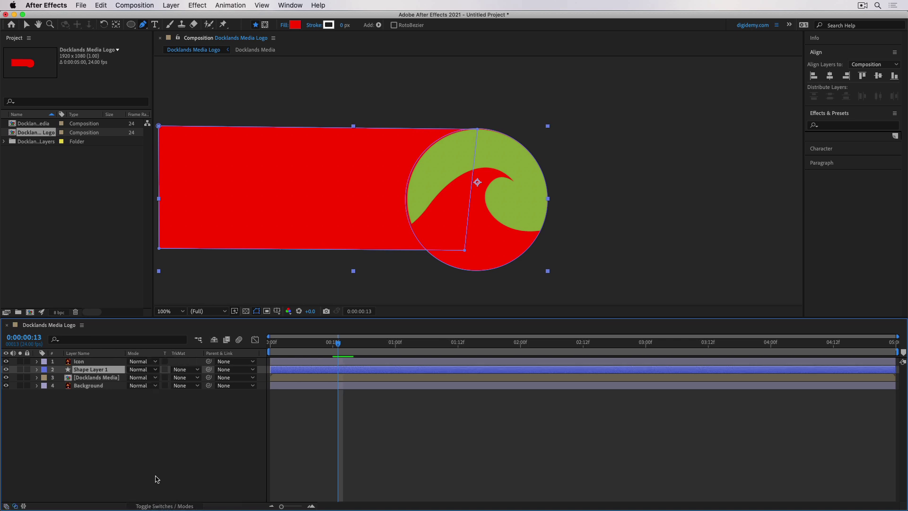
{"action": "left_click", "coordinate": [192, 379]}
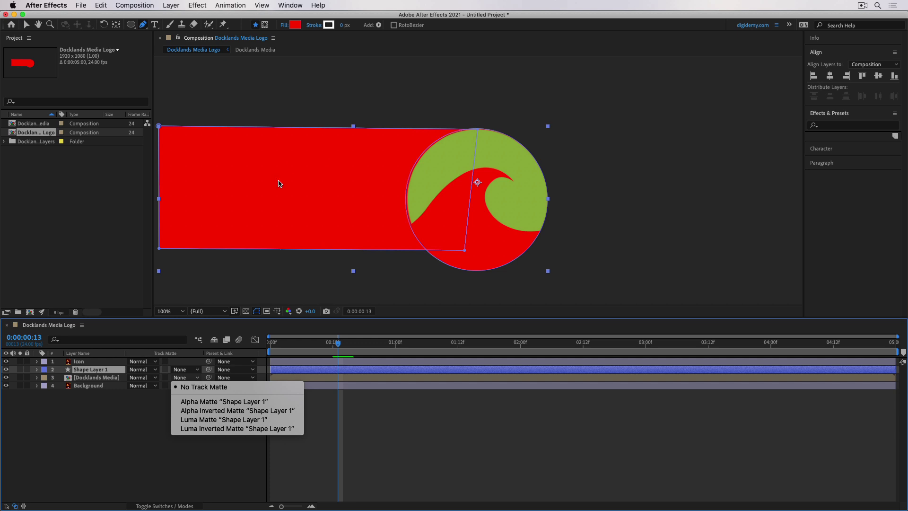
{"action": "left_click", "coordinate": [246, 402]}
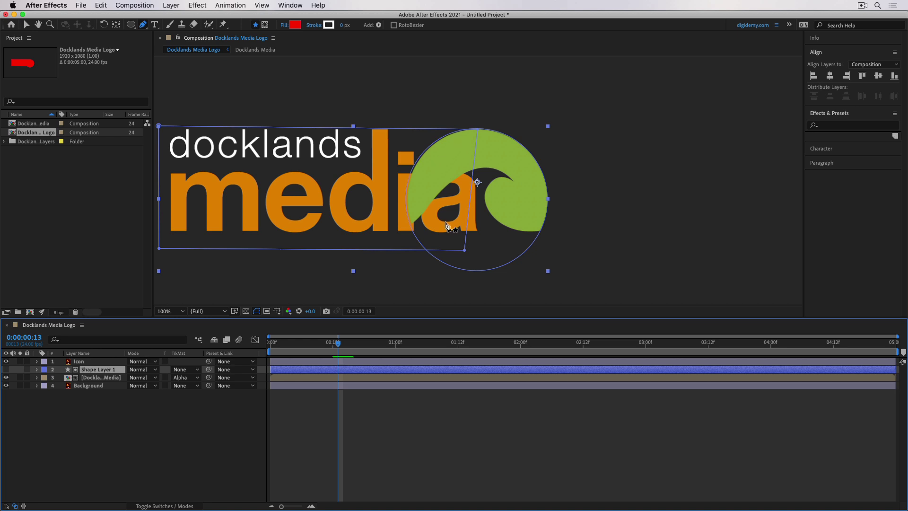
{"action": "mouse_move", "coordinate": [339, 347]}
{"action": "left_mouse_down"}
{"action": "mouse_move", "coordinate": [426, 352]}
{"action": "mouse_move", "coordinate": [333, 353]}
{"action": "left_mouse_up"}
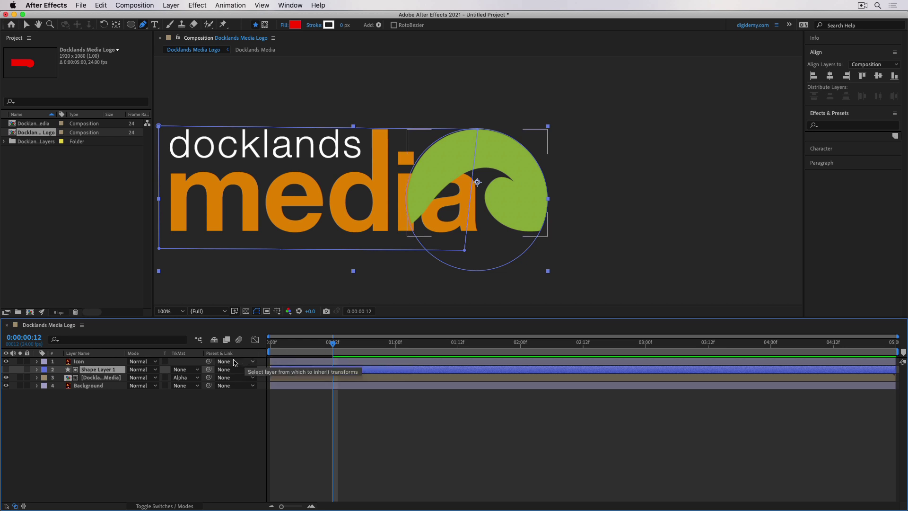
Switch it to Alpha Inverted Matte and scrub forward, then back to frame 20, to check the reveal
{"action": "left_click", "coordinate": [196, 377]}
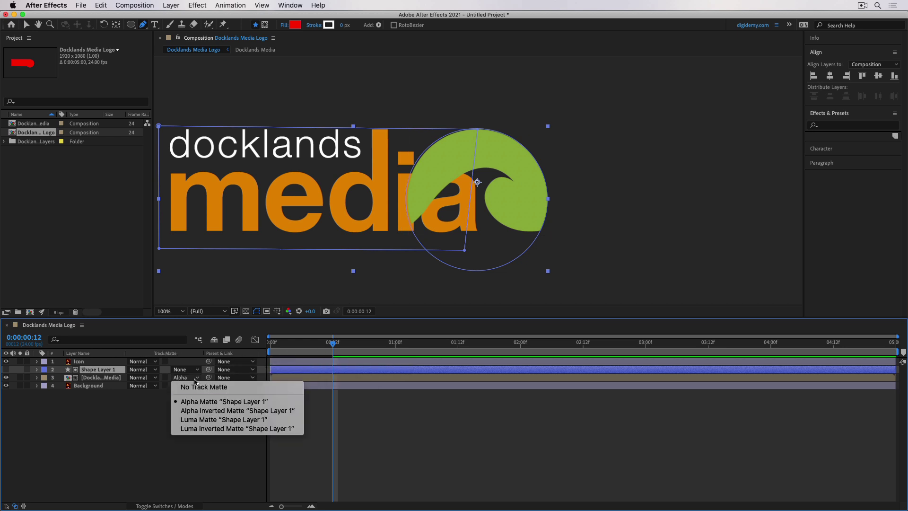
{"action": "left_click", "coordinate": [200, 414]}
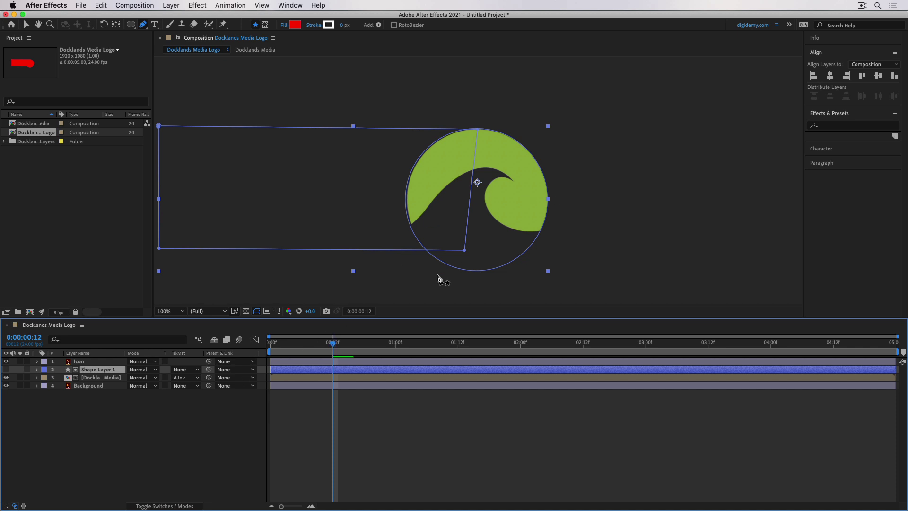
{"action": "left_click_drag", "start_coordinate": [344, 346], "coordinate": [408, 349]}
{"action": "key", "text": "Page_Down"}
{"action": "key", "text": "Page_Down"}
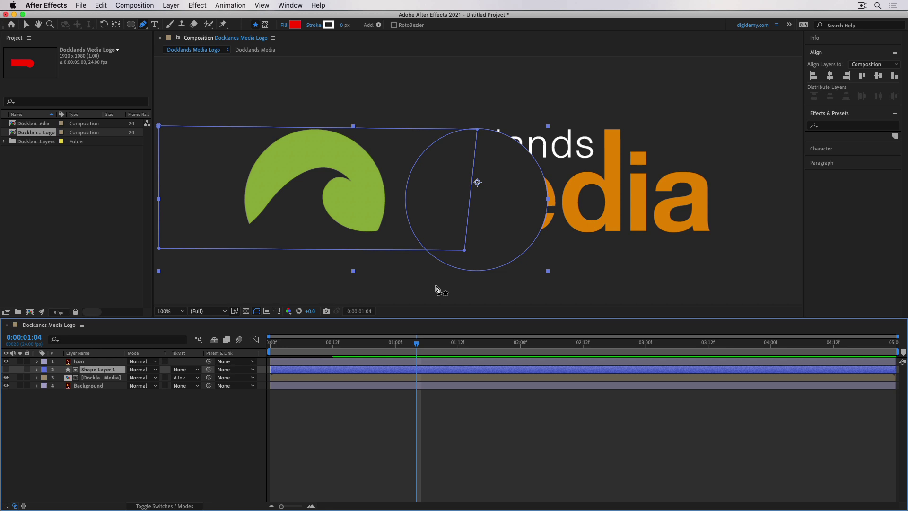
{"action": "left_click_drag", "start_coordinate": [415, 350], "coordinate": [350, 361]}
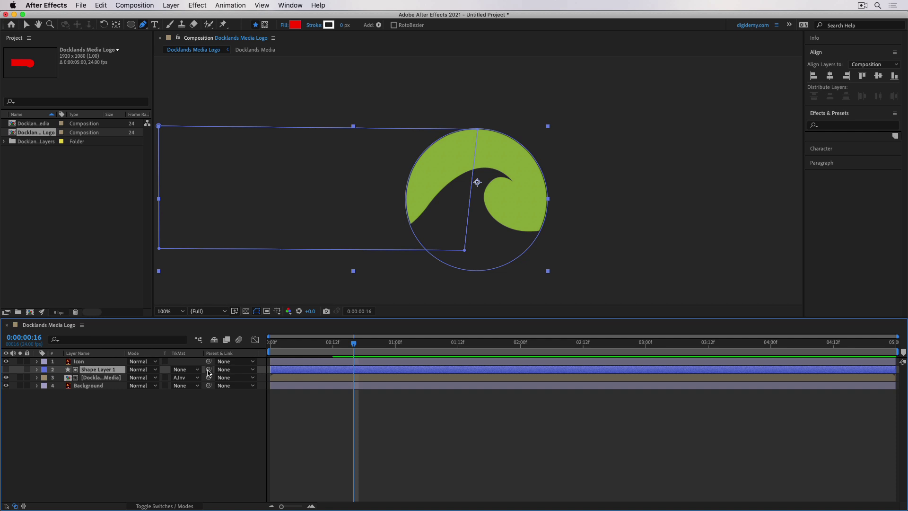
Pick-whip Shape Layer 1 to the Icon layer, then preview the animation and settle on frame 12
{"action": "left_click_drag", "start_coordinate": [207, 371], "coordinate": [97, 365]}
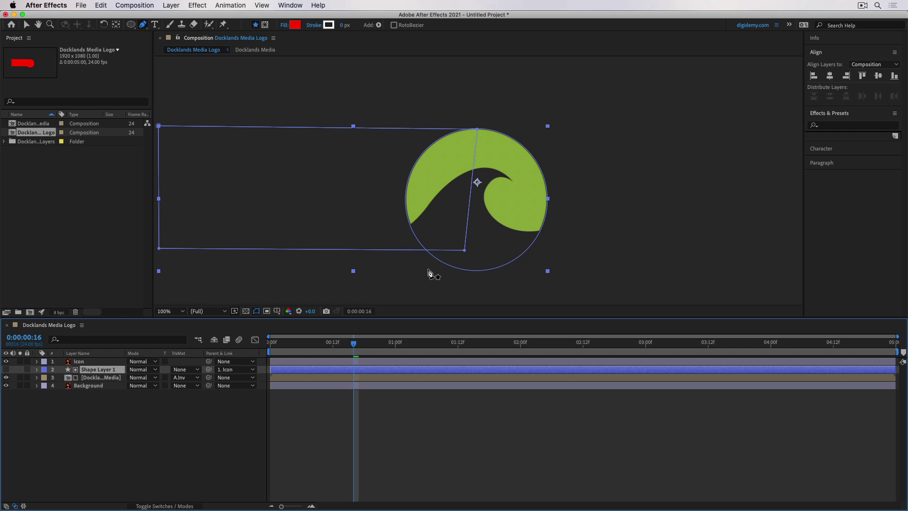
{"action": "left_click_drag", "start_coordinate": [356, 346], "coordinate": [361, 347]}
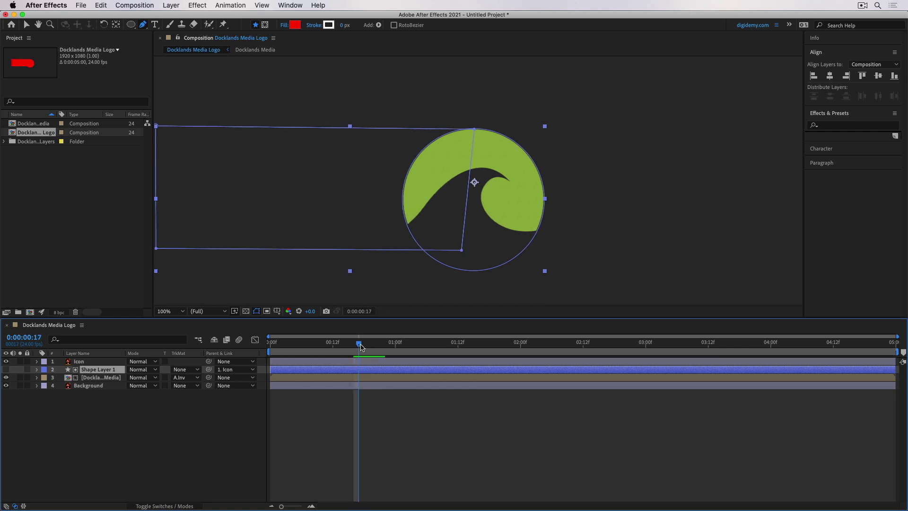
{"action": "left_click_drag", "start_coordinate": [361, 347], "coordinate": [271, 389]}
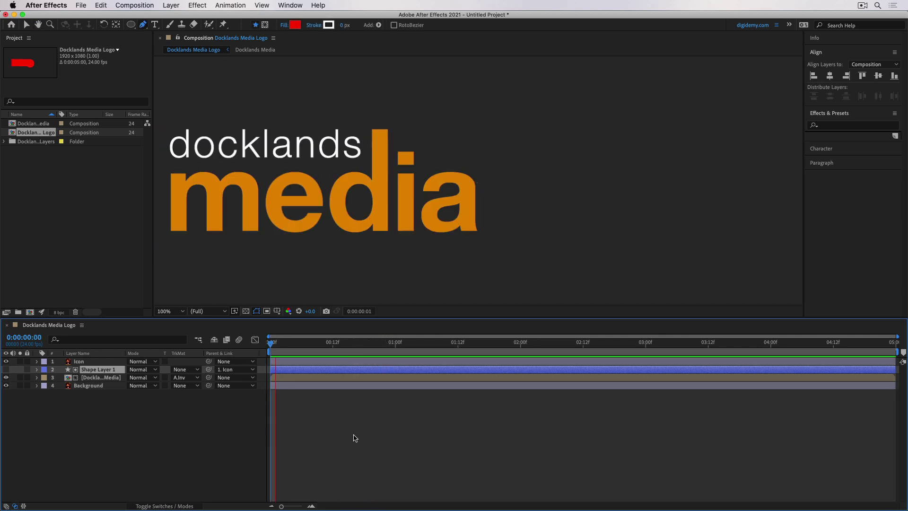
{"action": "key", "text": "space"}
{"action": "key", "text": "space"}
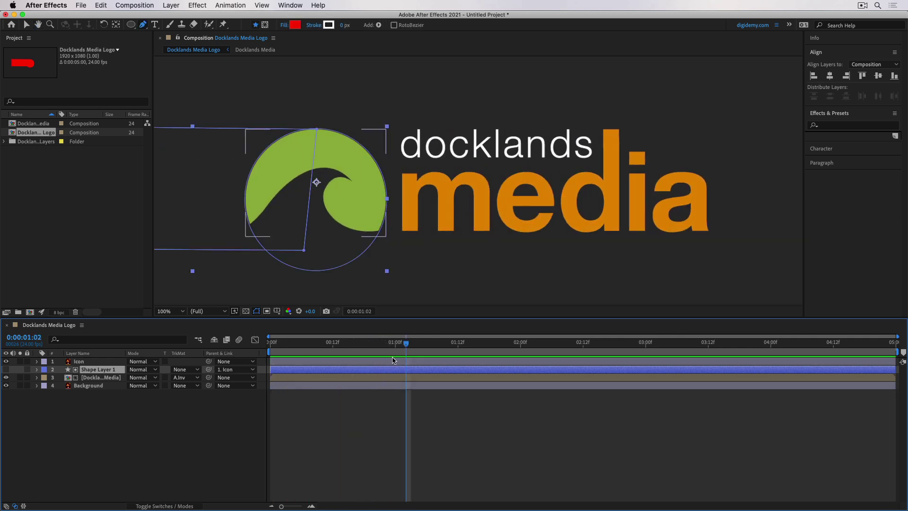
{"action": "left_click_drag", "start_coordinate": [405, 355], "coordinate": [297, 370]}
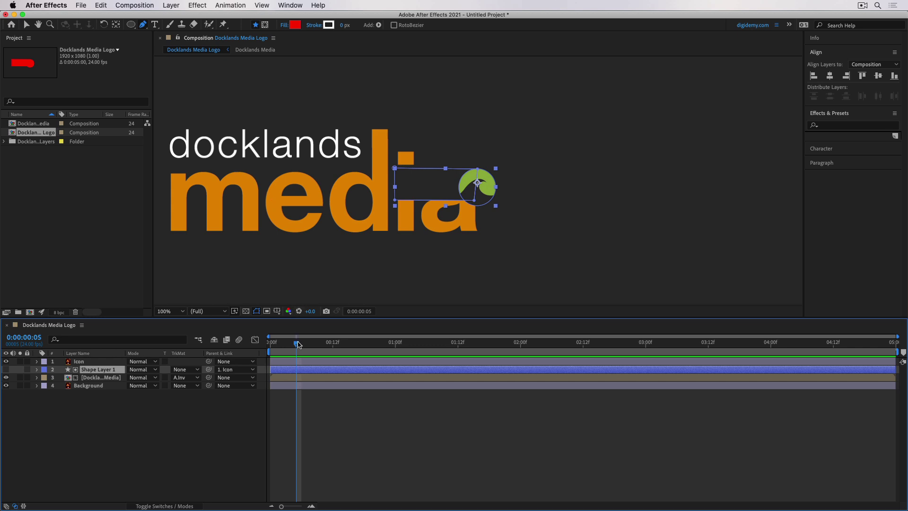
{"action": "left_click_drag", "start_coordinate": [302, 344], "coordinate": [334, 345]}
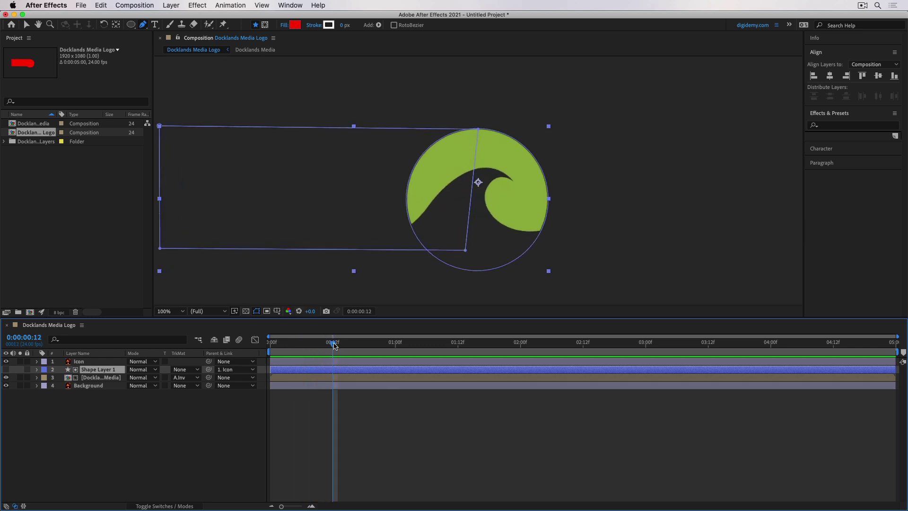
Trim the Docklands Media layer's in point to frame 12 with Alt+[, then preview from the start
{"action": "left_click", "coordinate": [320, 380]}
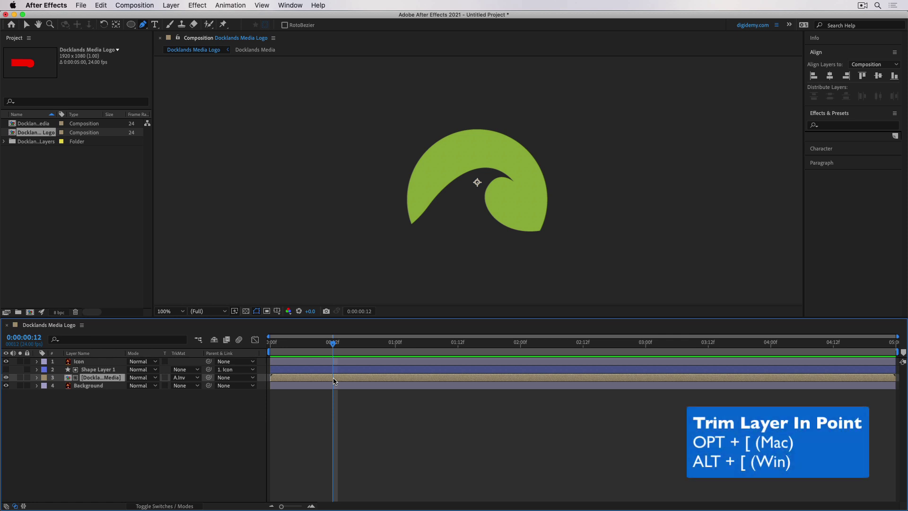
{"action": "key", "text": "alt+bracketleft"}
{"action": "mouse_move", "coordinate": [331, 377]}
{"action": "left_mouse_down"}
{"action": "mouse_move", "coordinate": [293, 378]}
{"action": "mouse_move", "coordinate": [333, 379]}
{"action": "left_mouse_up"}
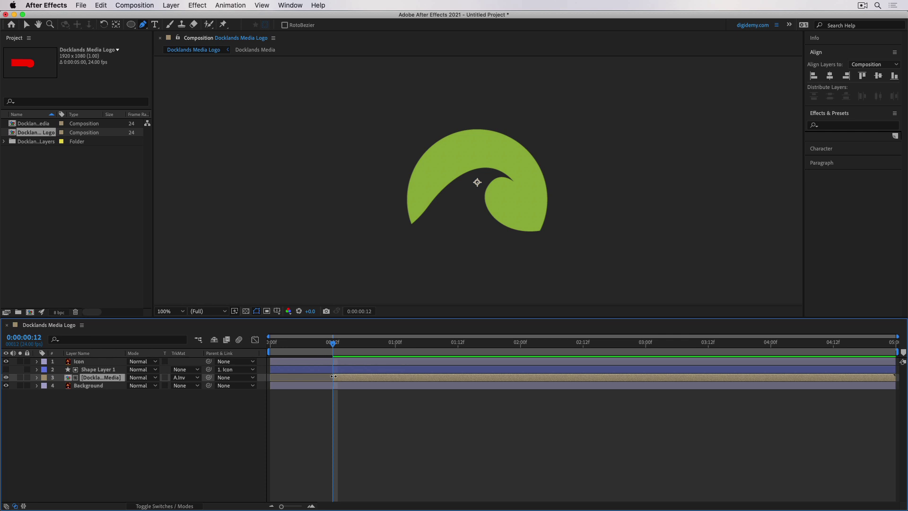
{"action": "mouse_move", "coordinate": [333, 343]}
{"action": "left_mouse_down"}
{"action": "mouse_move", "coordinate": [290, 345]}
{"action": "mouse_move", "coordinate": [333, 345]}
{"action": "left_mouse_up"}
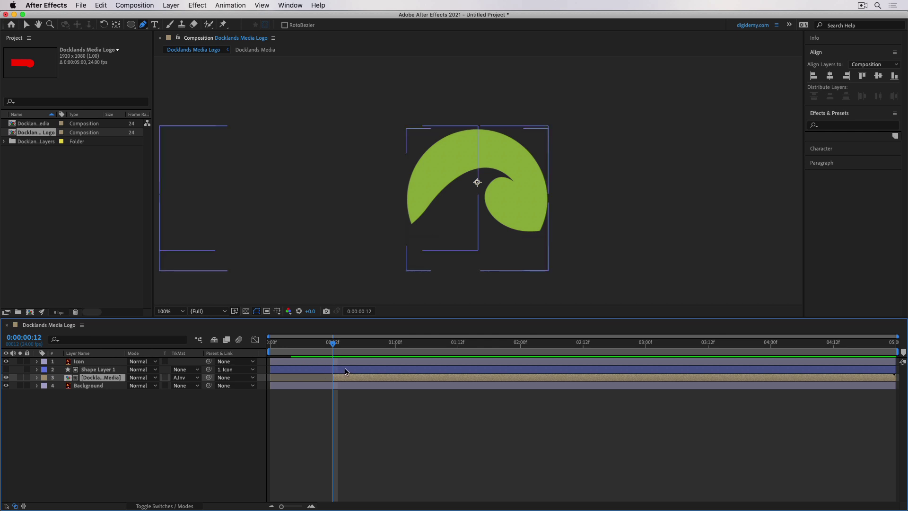
{"action": "left_click_drag", "start_coordinate": [333, 346], "coordinate": [270, 346]}
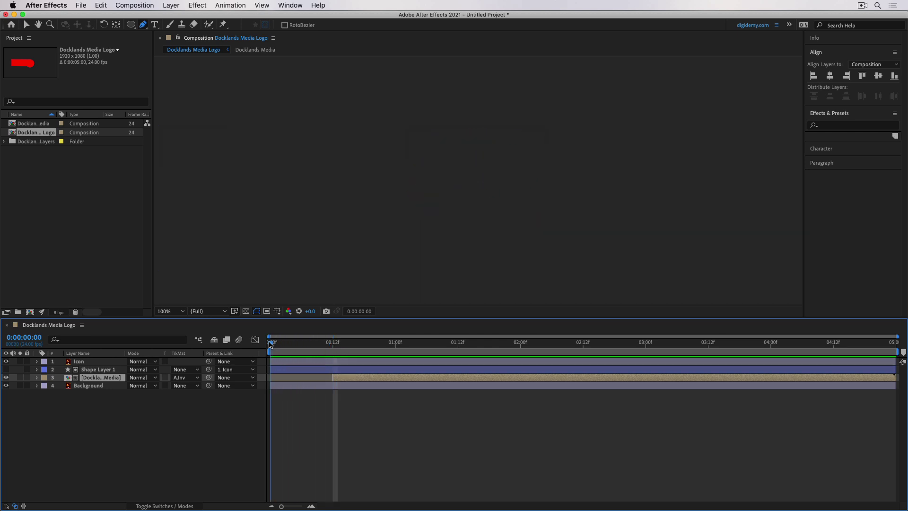
{"action": "key", "text": "space"}
{"action": "key", "text": "space"}
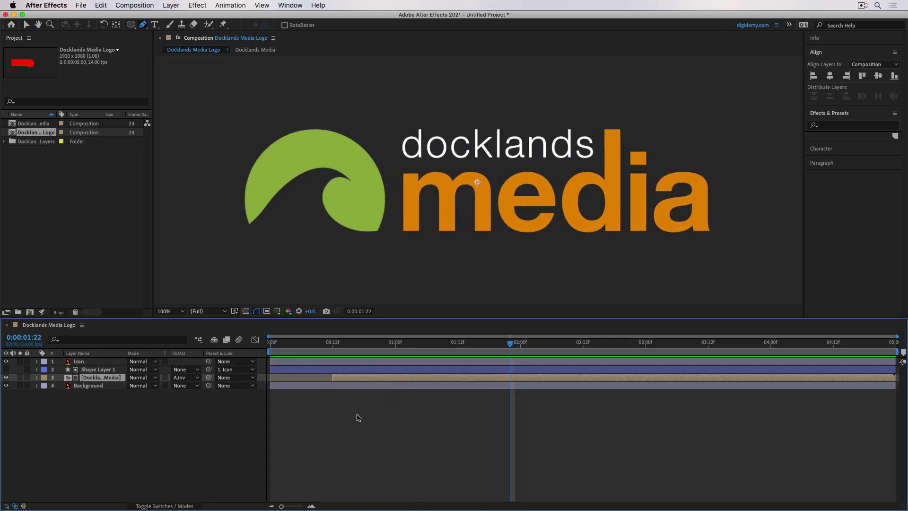
Inside the Docklands Media precomp, drag the letter layers later in a cascade, then return to the Logo comp
{"action": "double_click", "coordinate": [366, 379]}
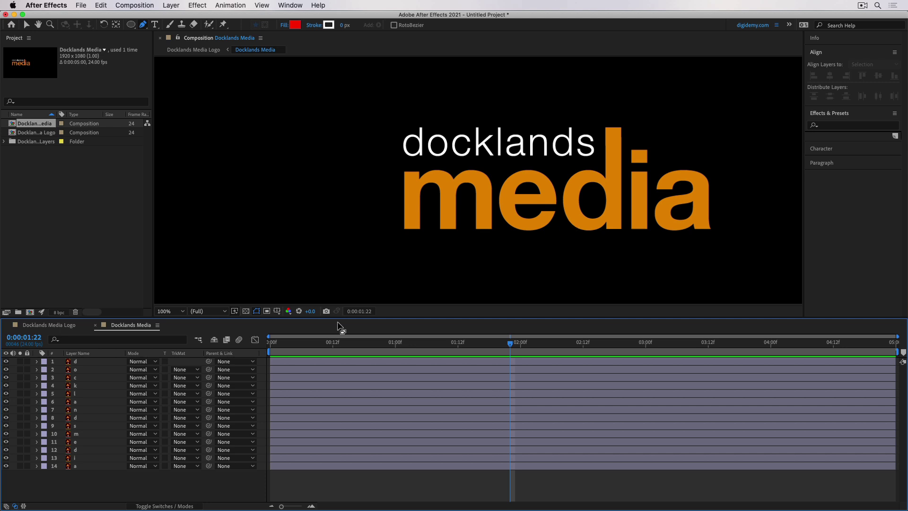
{"action": "left_click", "coordinate": [78, 467]}
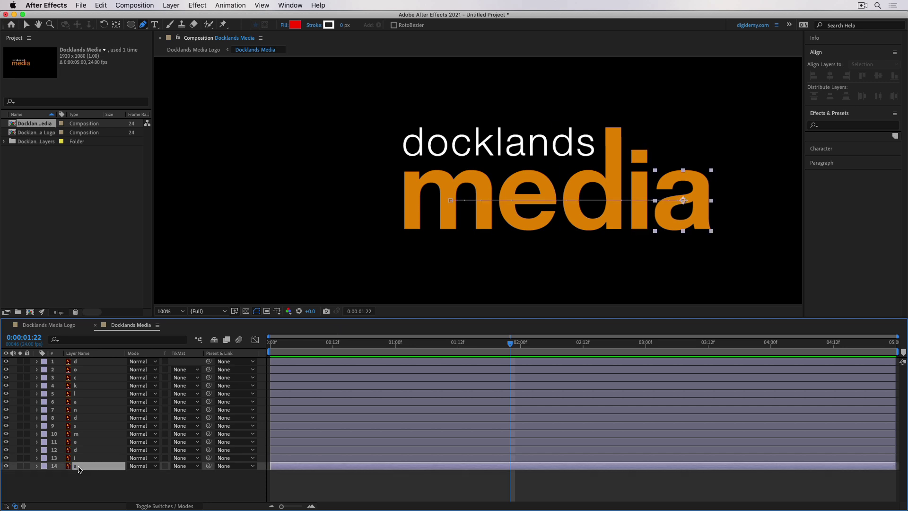
{"action": "left_click_drag", "start_coordinate": [275, 458], "coordinate": [566, 370]}
{"action": "left_click_drag", "start_coordinate": [471, 361], "coordinate": [534, 363]}
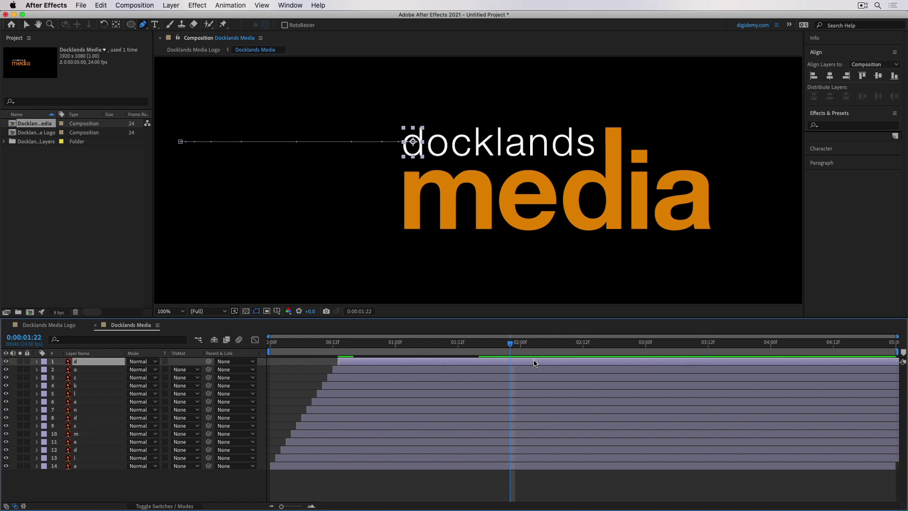
{"action": "left_click", "coordinate": [52, 326]}
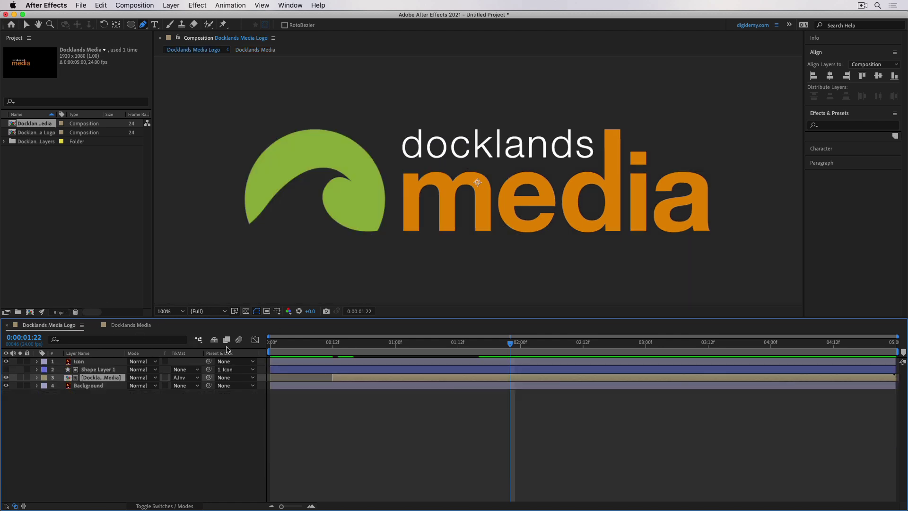
{"action": "left_click", "coordinate": [317, 351]}
{"action": "key", "text": "space"}
{"action": "key", "text": "g"}
{"action": "left_click_drag", "start_coordinate": [435, 345], "coordinate": [320, 349]}
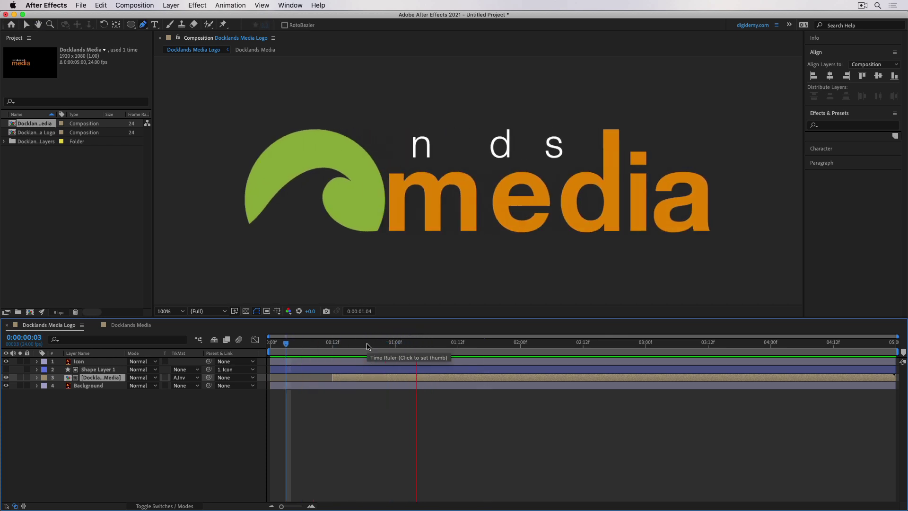
{"action": "key", "text": "space"}
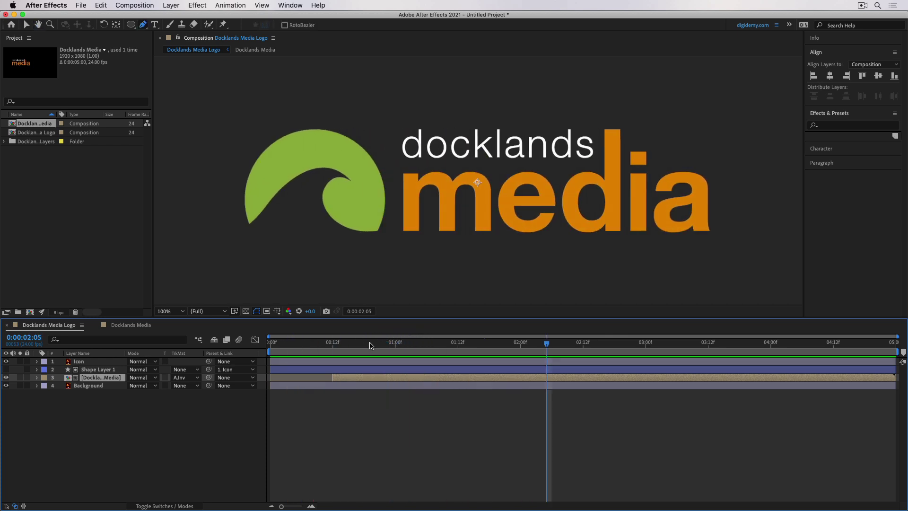
{"action": "left_click", "coordinate": [375, 344]}
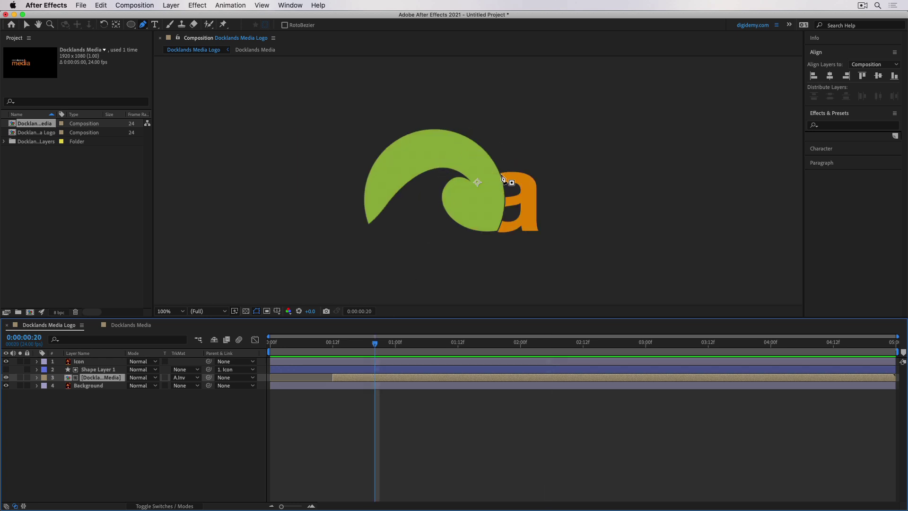
{"action": "scroll", "coordinate": [501, 189], "scroll_direction": "up", "scroll_amount": 4}
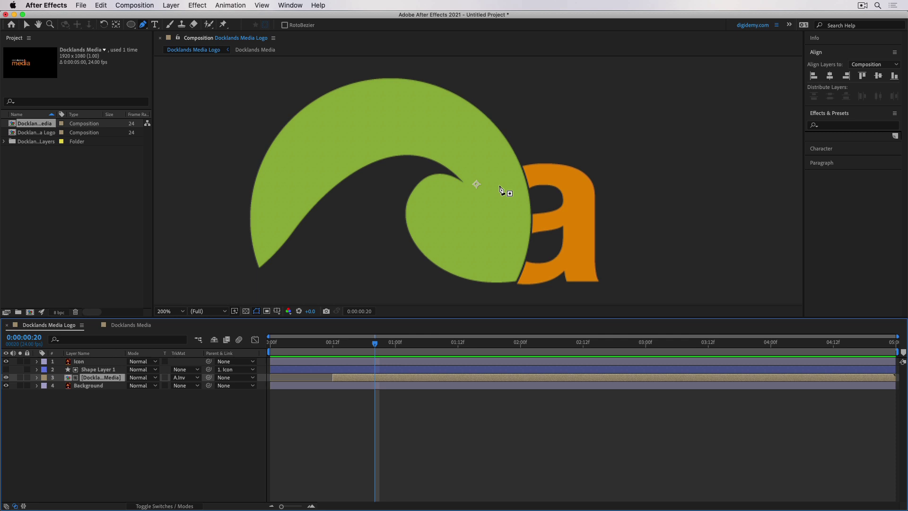
{"action": "key", "text": "space"}
{"action": "left_click_drag", "start_coordinate": [505, 197], "coordinate": [425, 119]}
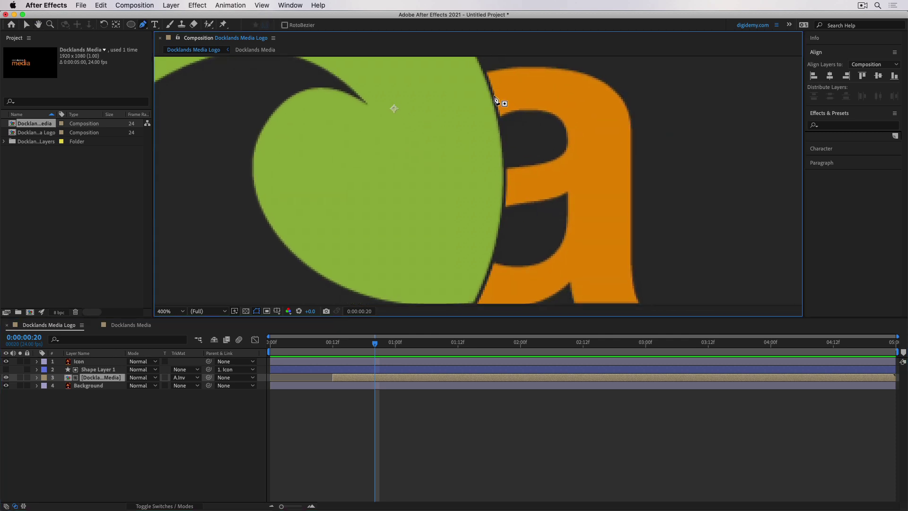
Nudge Shape Layer 1 slightly left, fit the view, and preview the logo from the start
{"action": "left_click", "coordinate": [316, 369]}
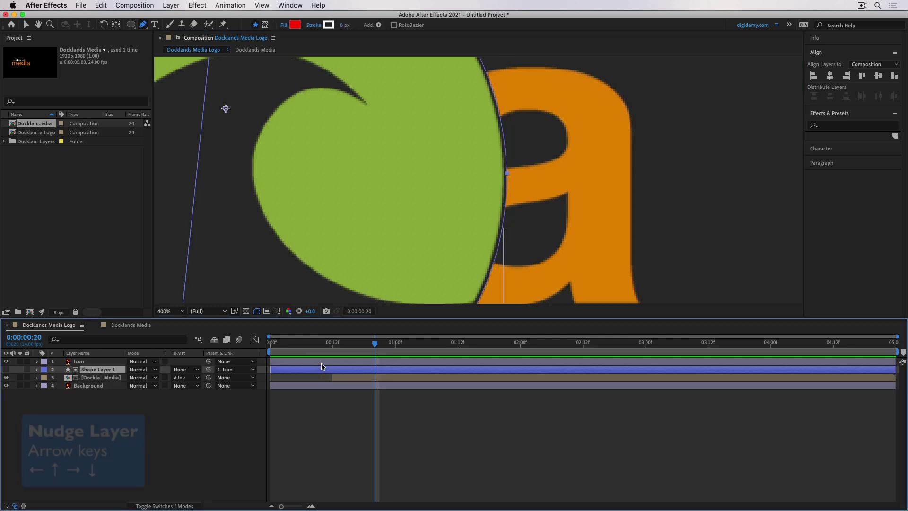
{"action": "key", "text": "Left"}
{"action": "key", "text": "Left"}
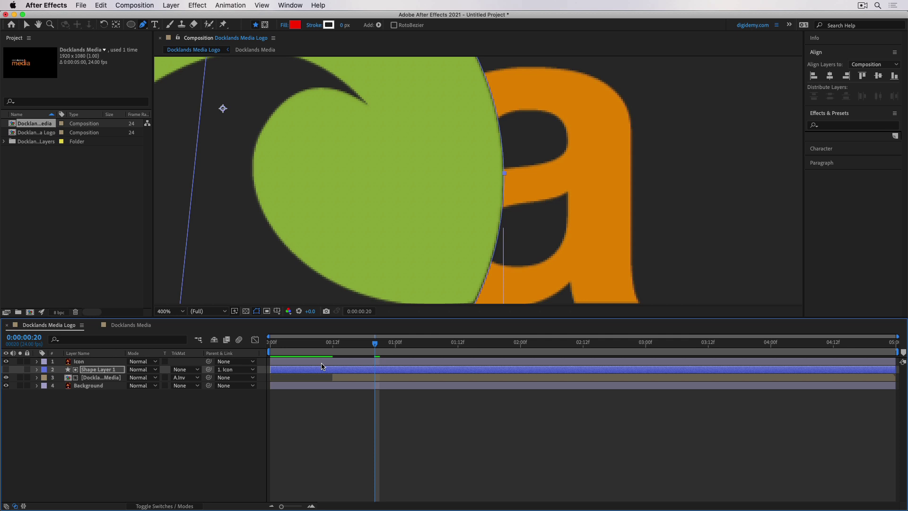
{"action": "key", "text": "shift+slash"}
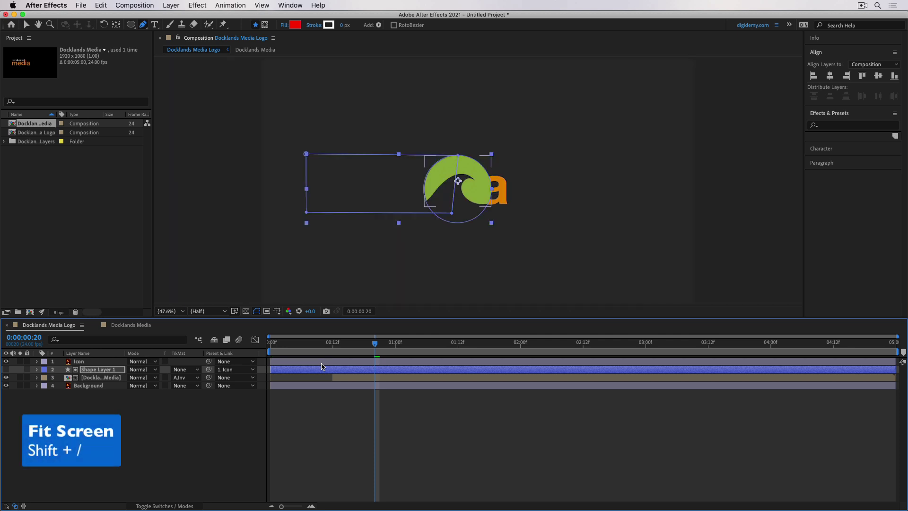
{"action": "left_click_drag", "start_coordinate": [339, 343], "coordinate": [245, 338]}
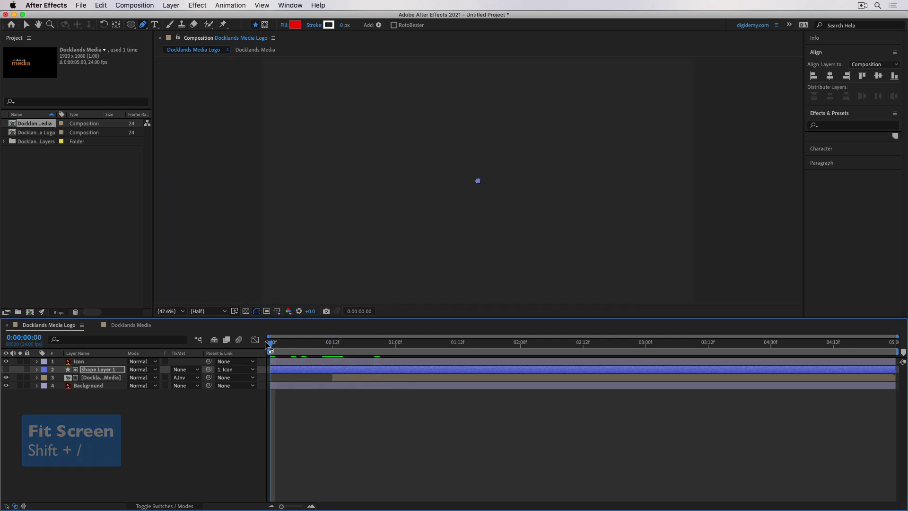
{"action": "left_click", "coordinate": [347, 409]}
{"action": "key", "text": "space"}
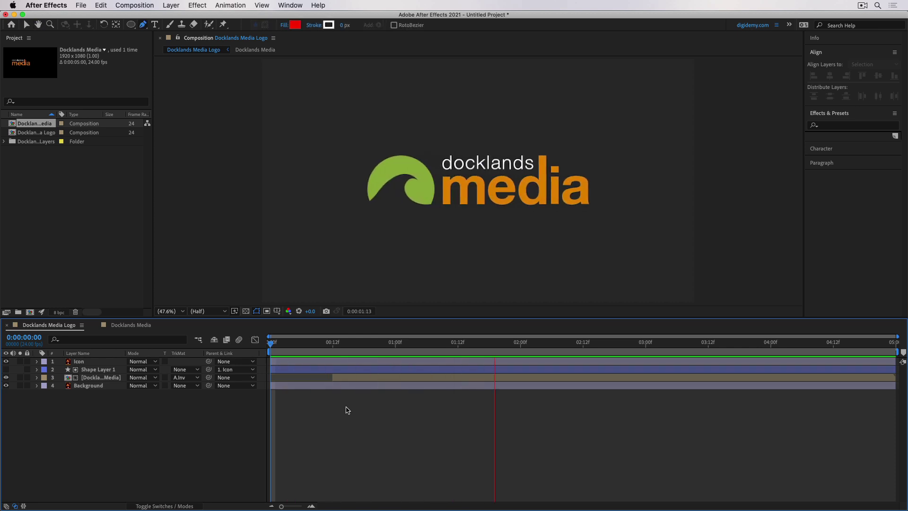
{"action": "double_click", "coordinate": [345, 377]}
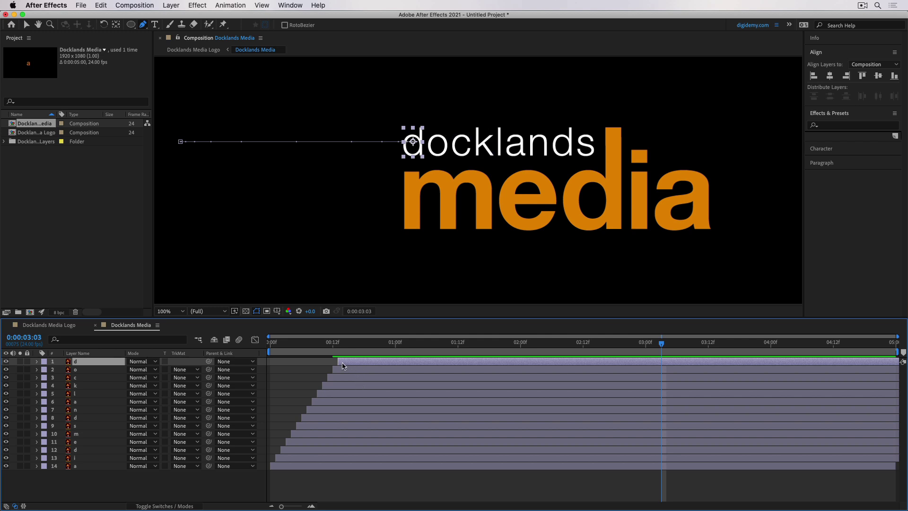
{"action": "left_click_drag", "start_coordinate": [329, 350], "coordinate": [391, 349]}
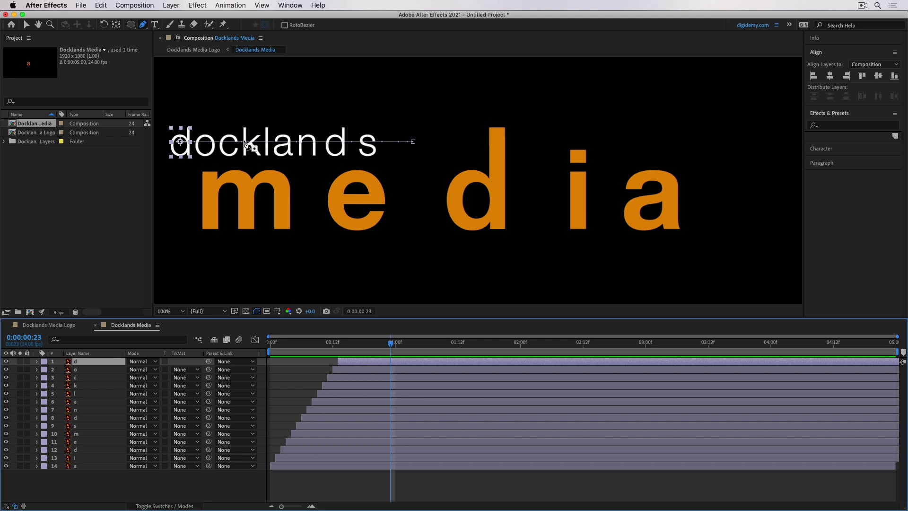
{"action": "left_click", "coordinate": [34, 327]}
{"action": "left_click_drag", "start_coordinate": [384, 351], "coordinate": [342, 353]}
{"action": "key", "text": "space"}
{"action": "key", "text": "space"}
{"action": "left_click_drag", "start_coordinate": [456, 344], "coordinate": [411, 345]}
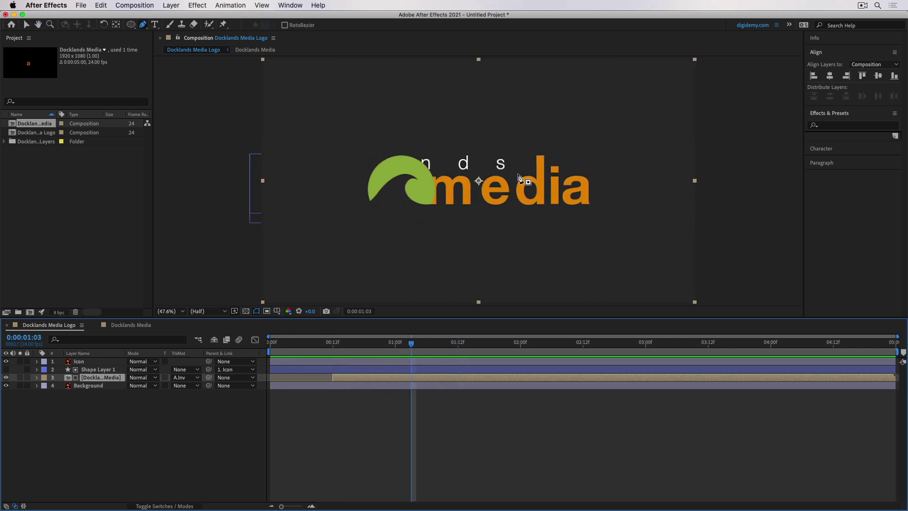
Shift the nine docklands letter layers a few frames earlier, preview the timing, and return to Logo
{"action": "left_click", "coordinate": [141, 326]}
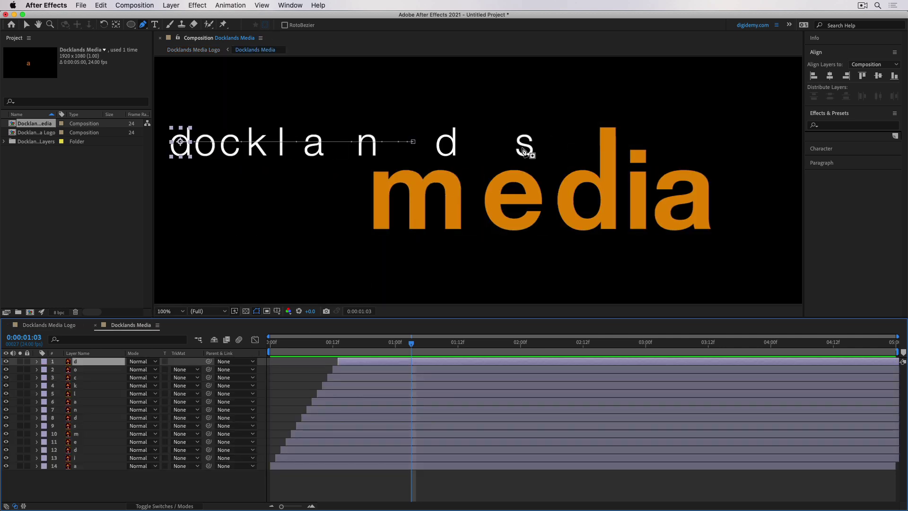
{"action": "left_click", "coordinate": [78, 426]}
{"action": "left_click", "coordinate": [93, 365], "text": "shift"}
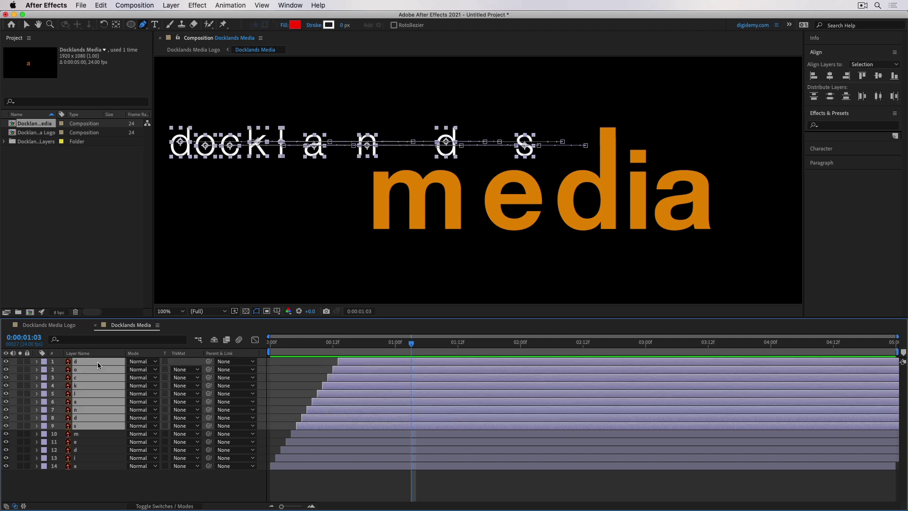
{"action": "left_click_drag", "start_coordinate": [316, 429], "coordinate": [297, 429]}
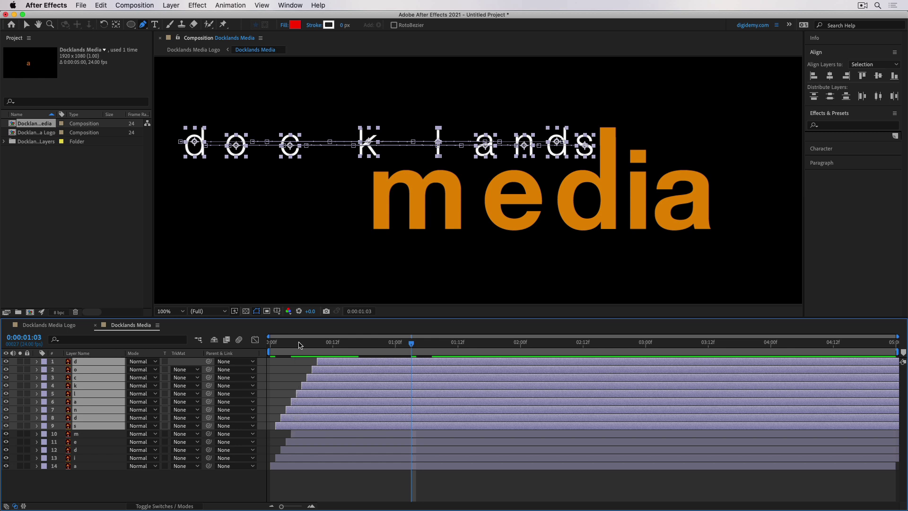
{"action": "key", "text": "space"}
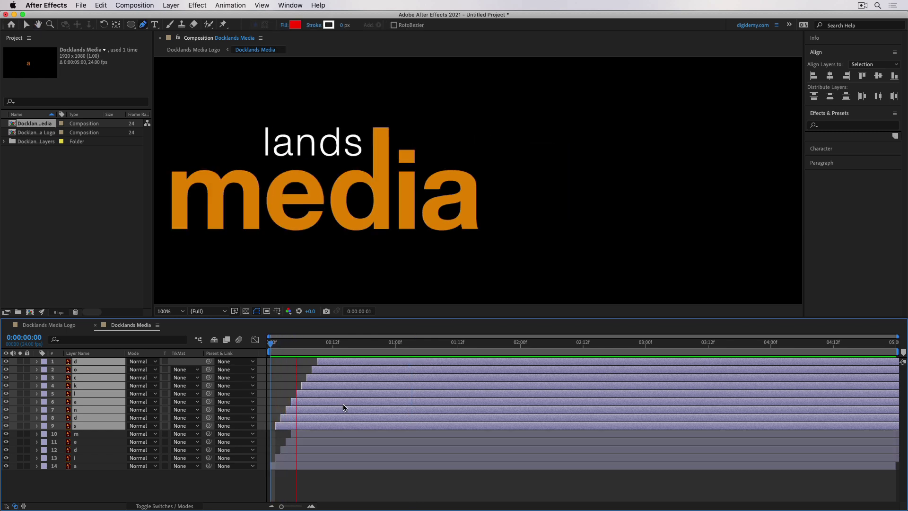
{"action": "key", "text": "space"}
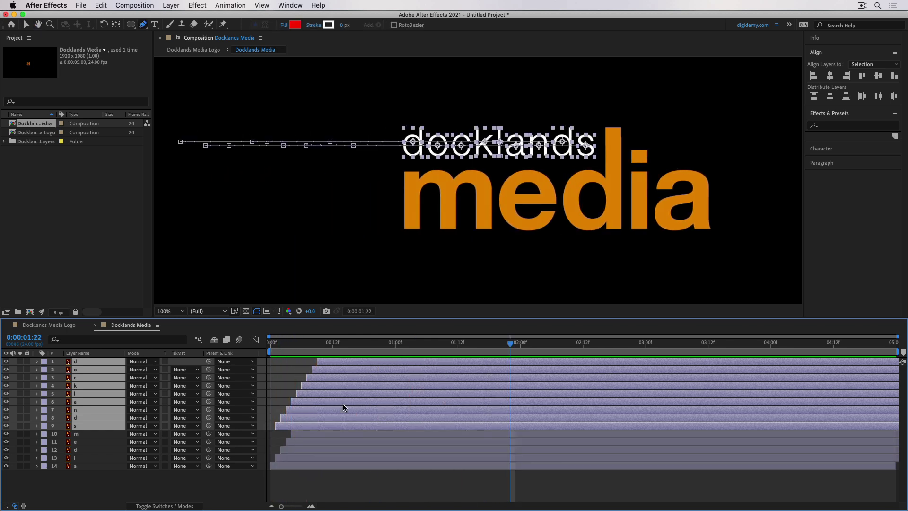
{"action": "left_click", "coordinate": [64, 327]}
{"action": "key", "text": "Home"}
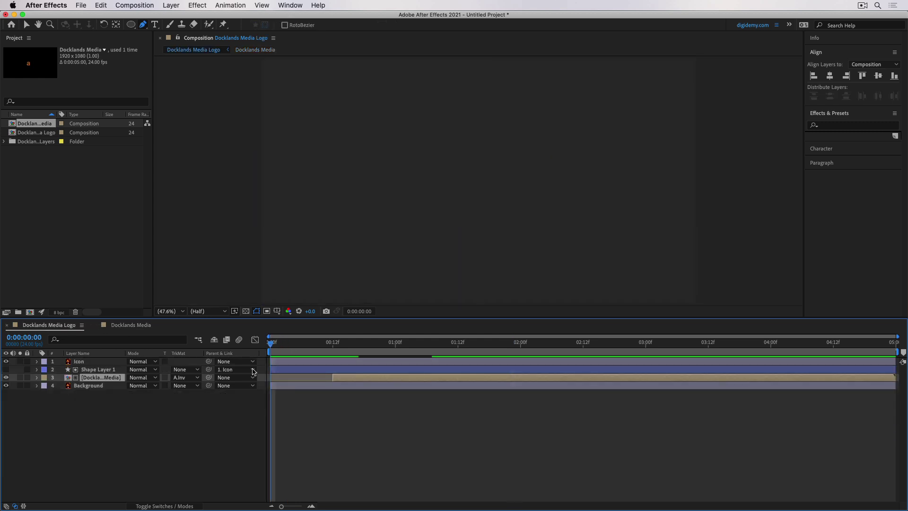
{"action": "left_click", "coordinate": [316, 420]}
{"action": "key", "text": "space"}
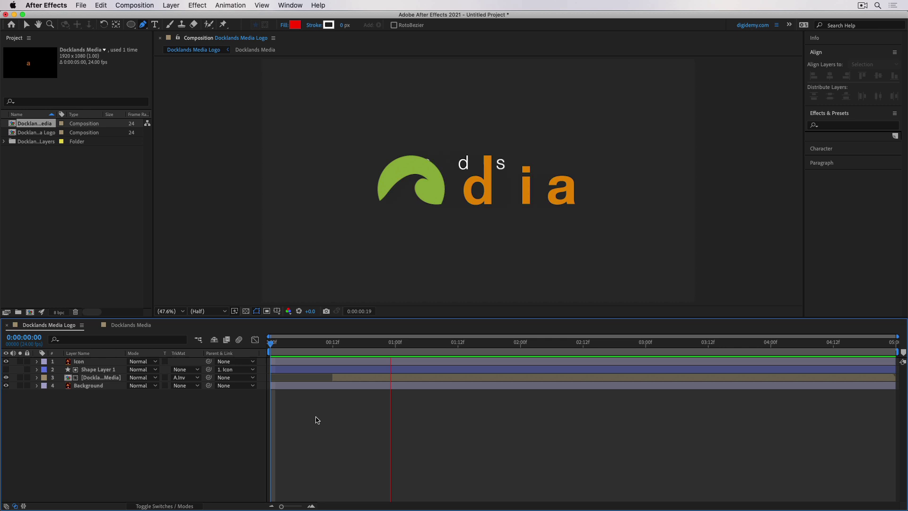
{"action": "key", "text": "space"}
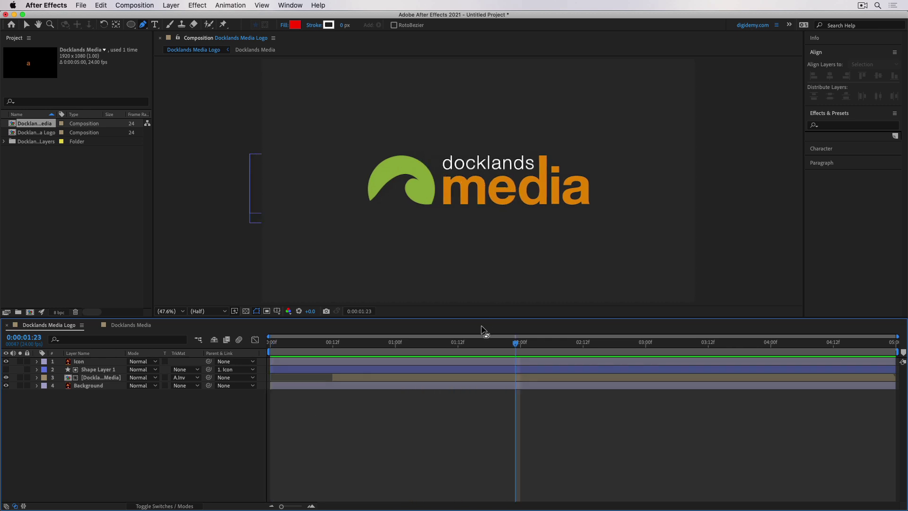
{"action": "left_click_drag", "start_coordinate": [418, 351], "coordinate": [369, 345]}
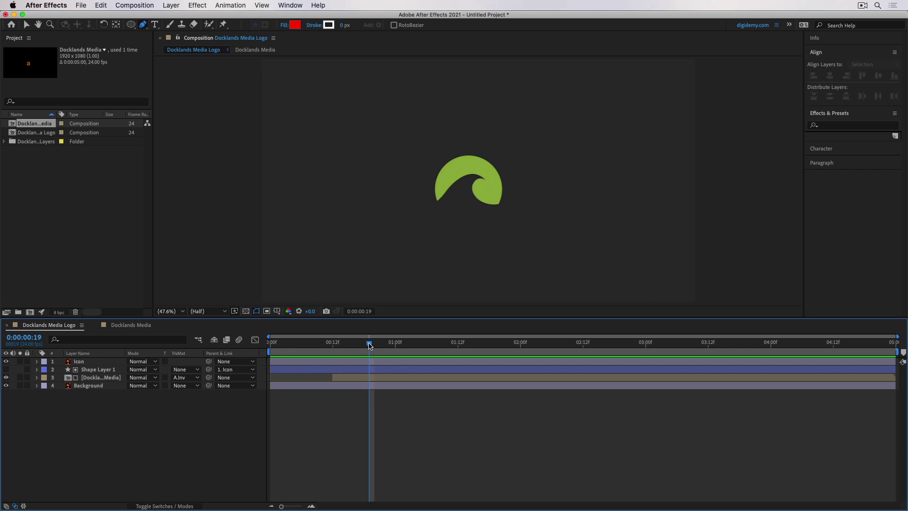
{"action": "key", "text": "space"}
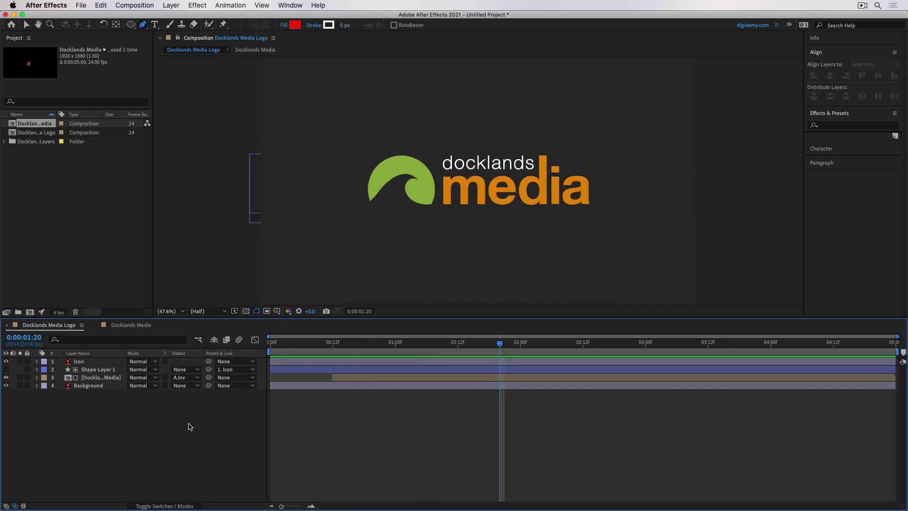
Enable motion blur on the Icon and Docklands Media precomp layers, scrubbing to check the blurred icon
{"action": "left_click", "coordinate": [163, 506]}
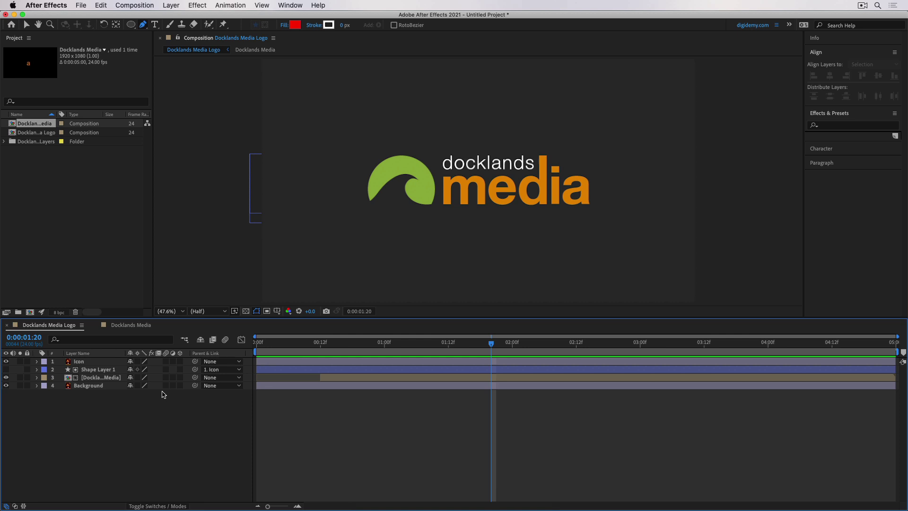
{"action": "left_click", "coordinate": [167, 361]}
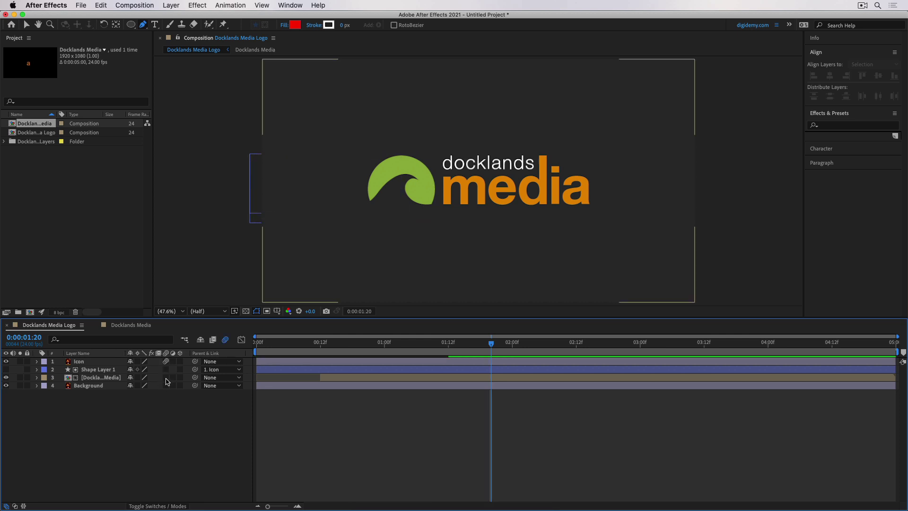
{"action": "left_click", "coordinate": [166, 377]}
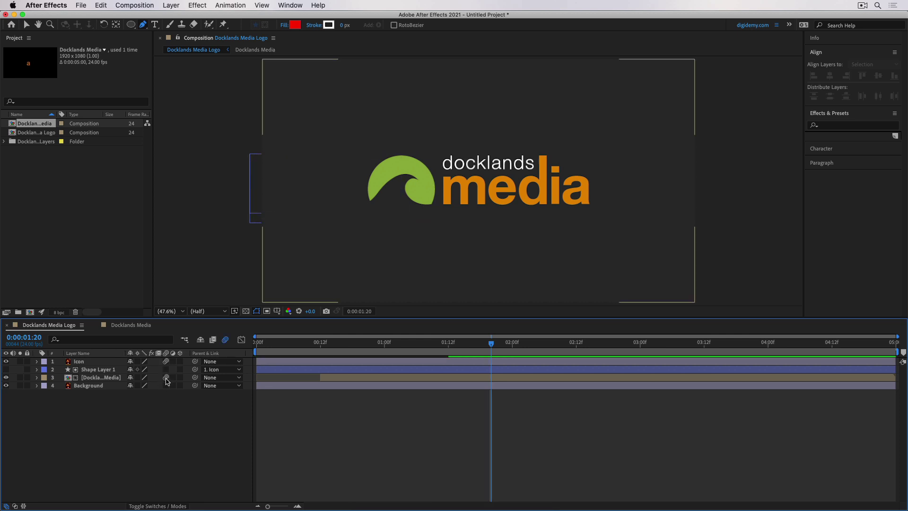
{"action": "left_click", "coordinate": [353, 344]}
{"action": "mouse_move", "coordinate": [353, 344]}
{"action": "left_mouse_down"}
{"action": "mouse_move", "coordinate": [342, 344]}
{"action": "mouse_move", "coordinate": [369, 344]}
{"action": "left_mouse_up"}
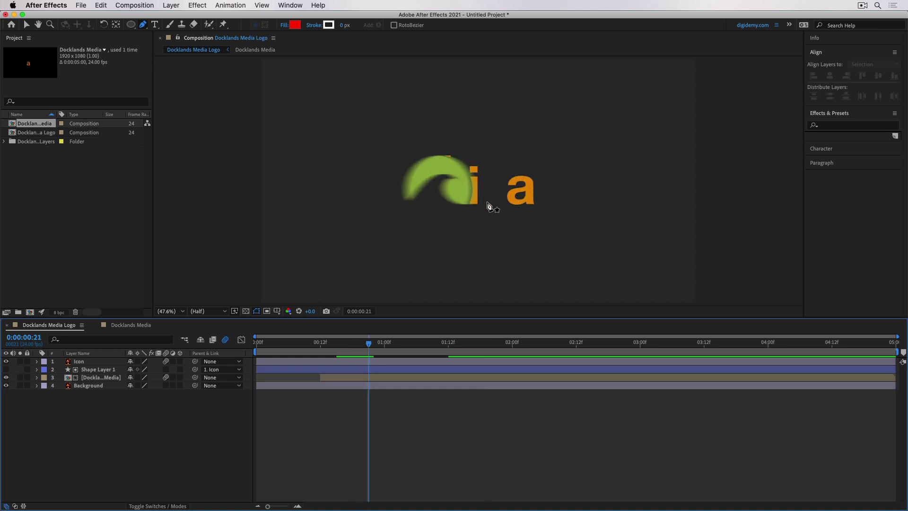
{"action": "left_click_drag", "start_coordinate": [369, 344], "coordinate": [379, 344]}
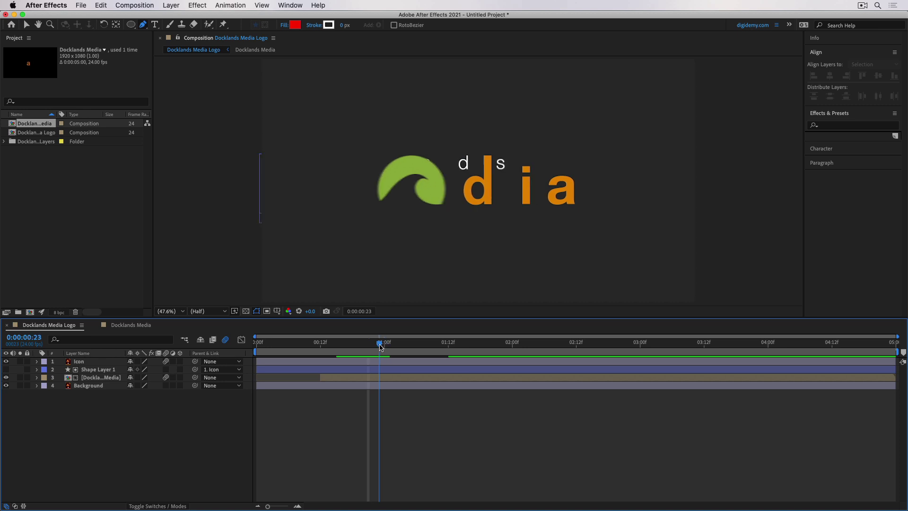
Inside the Docklands Media precomp, turn on motion blur for all letter layers, then return to Logo
{"action": "left_click", "coordinate": [364, 377]}
{"action": "double_click", "coordinate": [362, 377]}
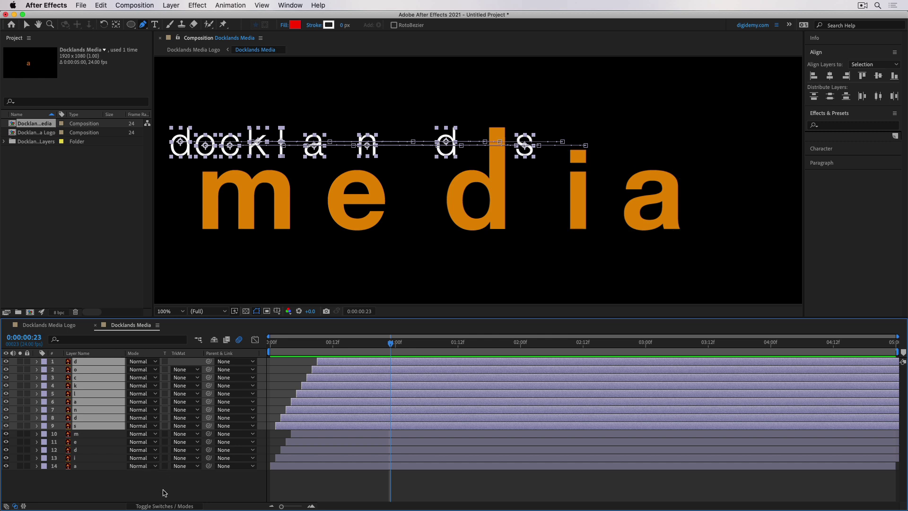
{"action": "left_click", "coordinate": [158, 504]}
{"action": "left_click_drag", "start_coordinate": [165, 363], "coordinate": [165, 441]}
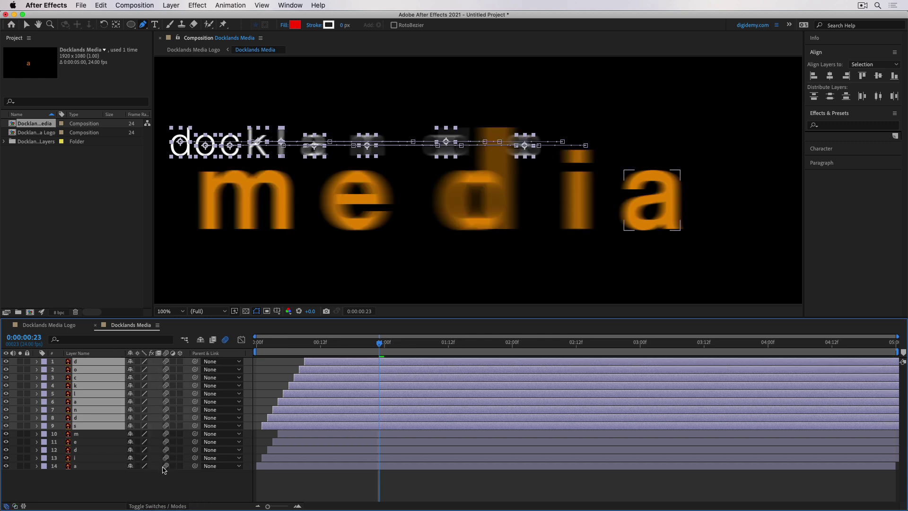
{"action": "left_click", "coordinate": [43, 326]}
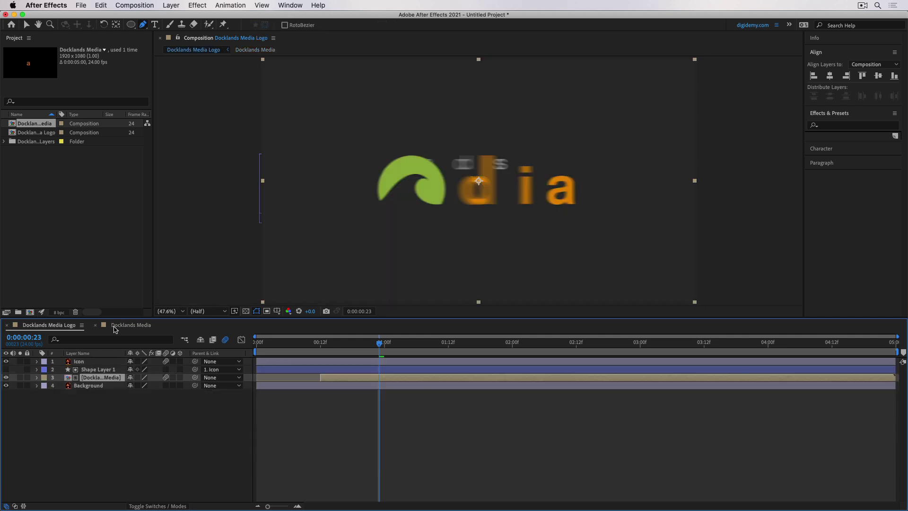
{"action": "left_click_drag", "start_coordinate": [355, 354], "coordinate": [257, 354]}
{"action": "left_click", "coordinate": [312, 414]}
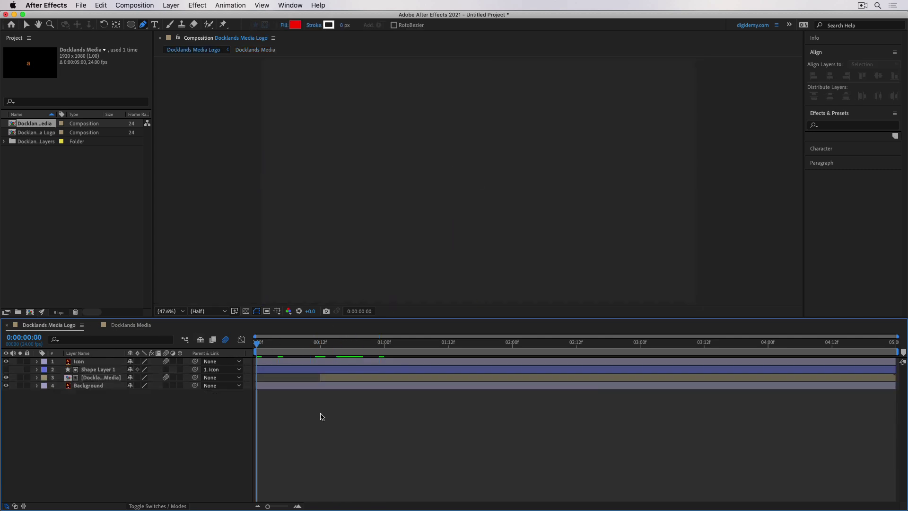
{"action": "key", "text": "space"}
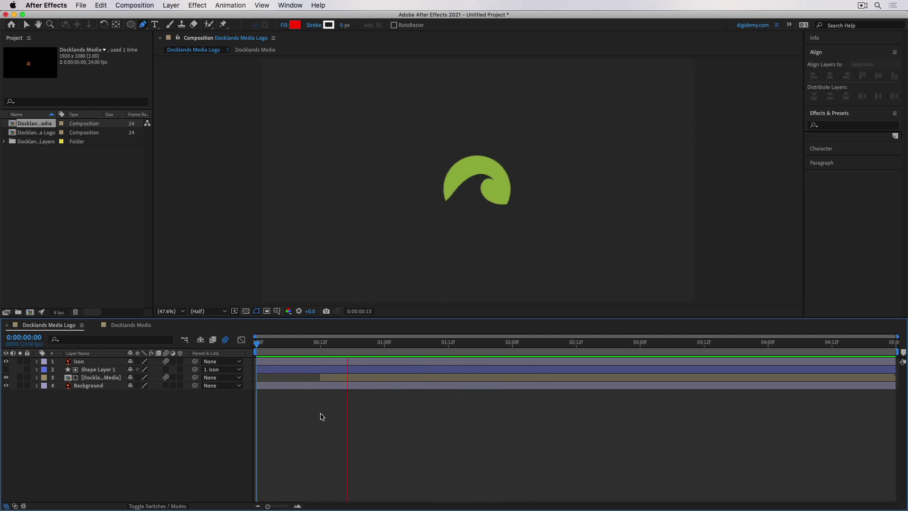
{"action": "key", "text": "space"}
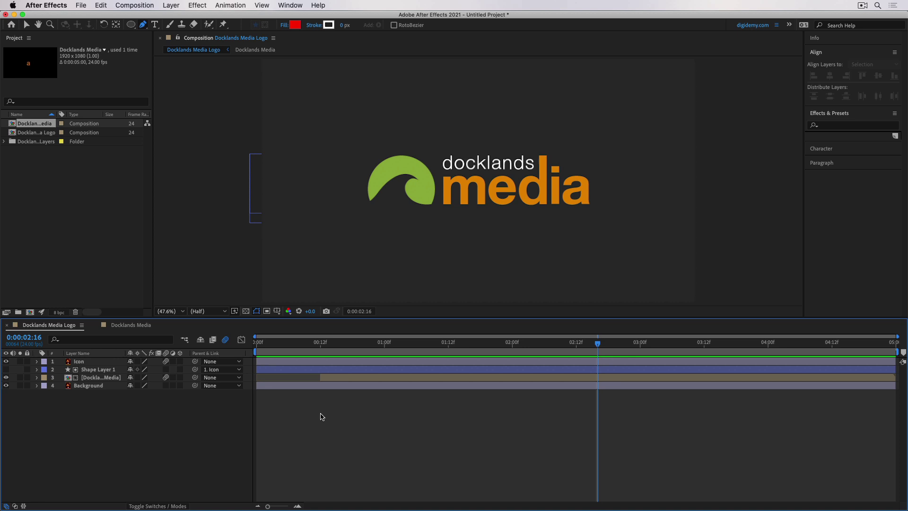